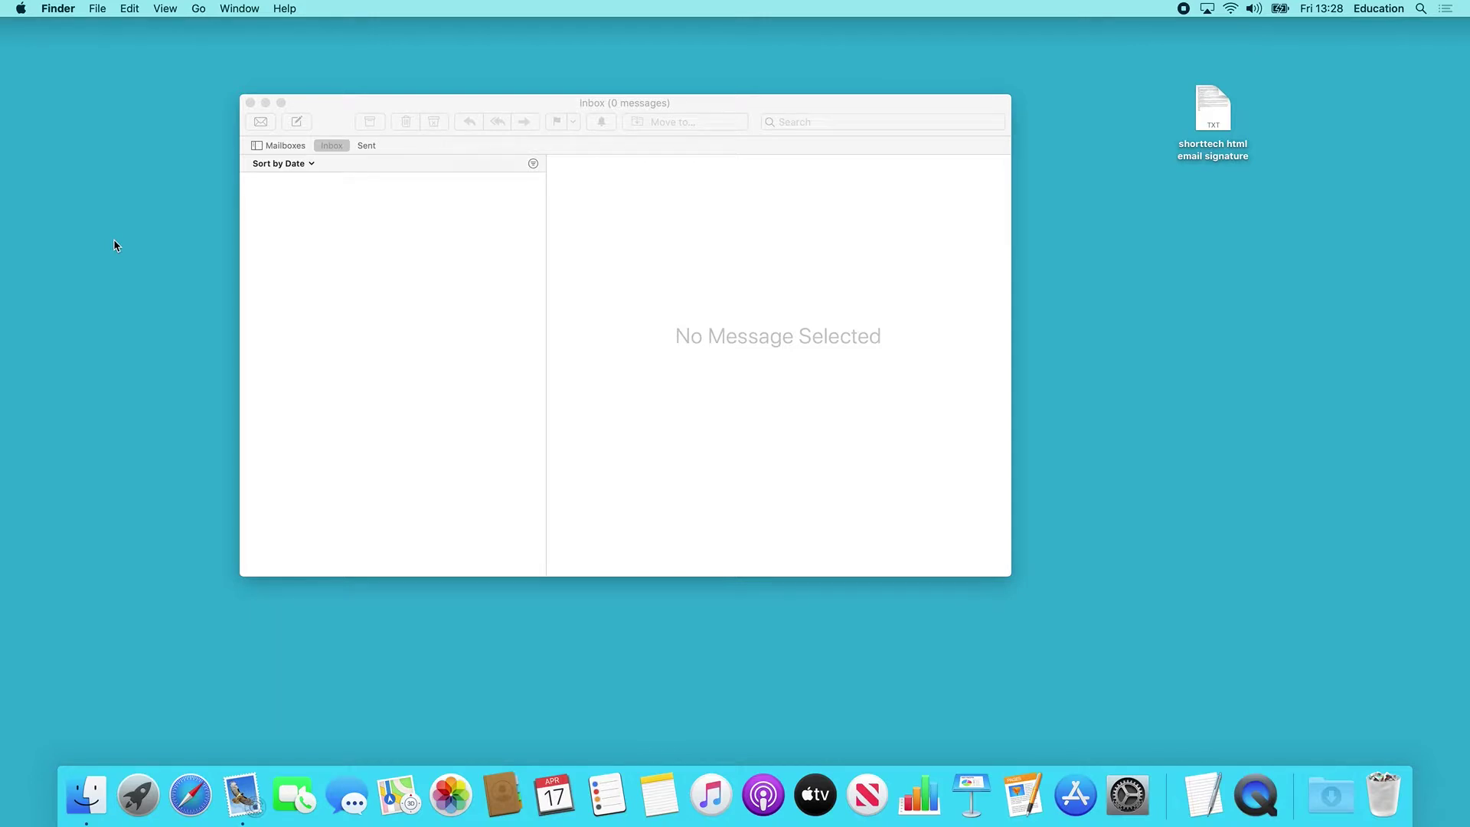
Move the 'shorttech html email signature' file slightly down and left on the desktop.
{"action": "left_click_drag", "start_coordinate": [1210, 115], "coordinate": [1160, 167]}
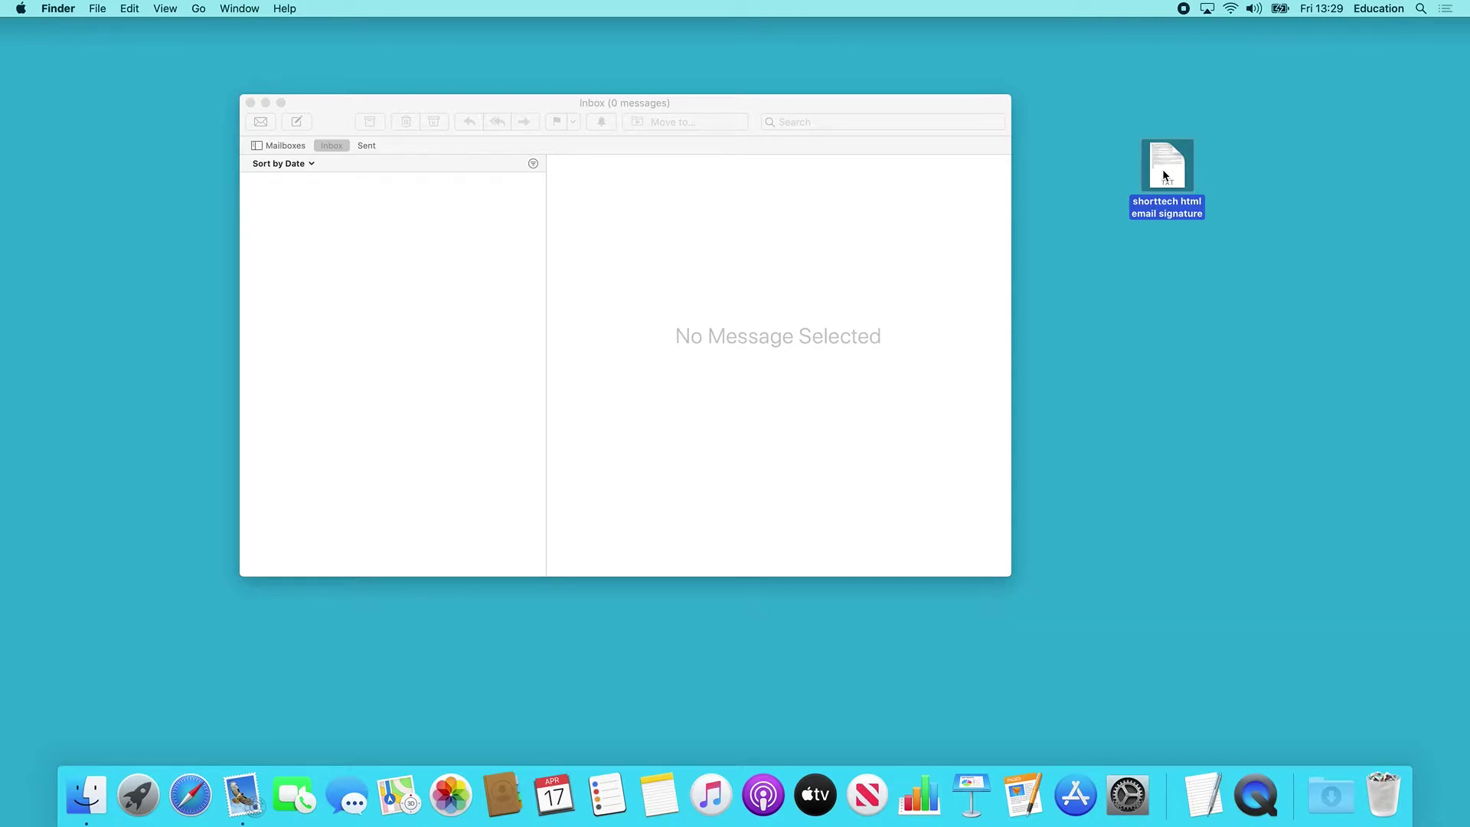
Open the Signatures pane of Mail's Preferences.
{"action": "left_click", "coordinate": [529, 372]}
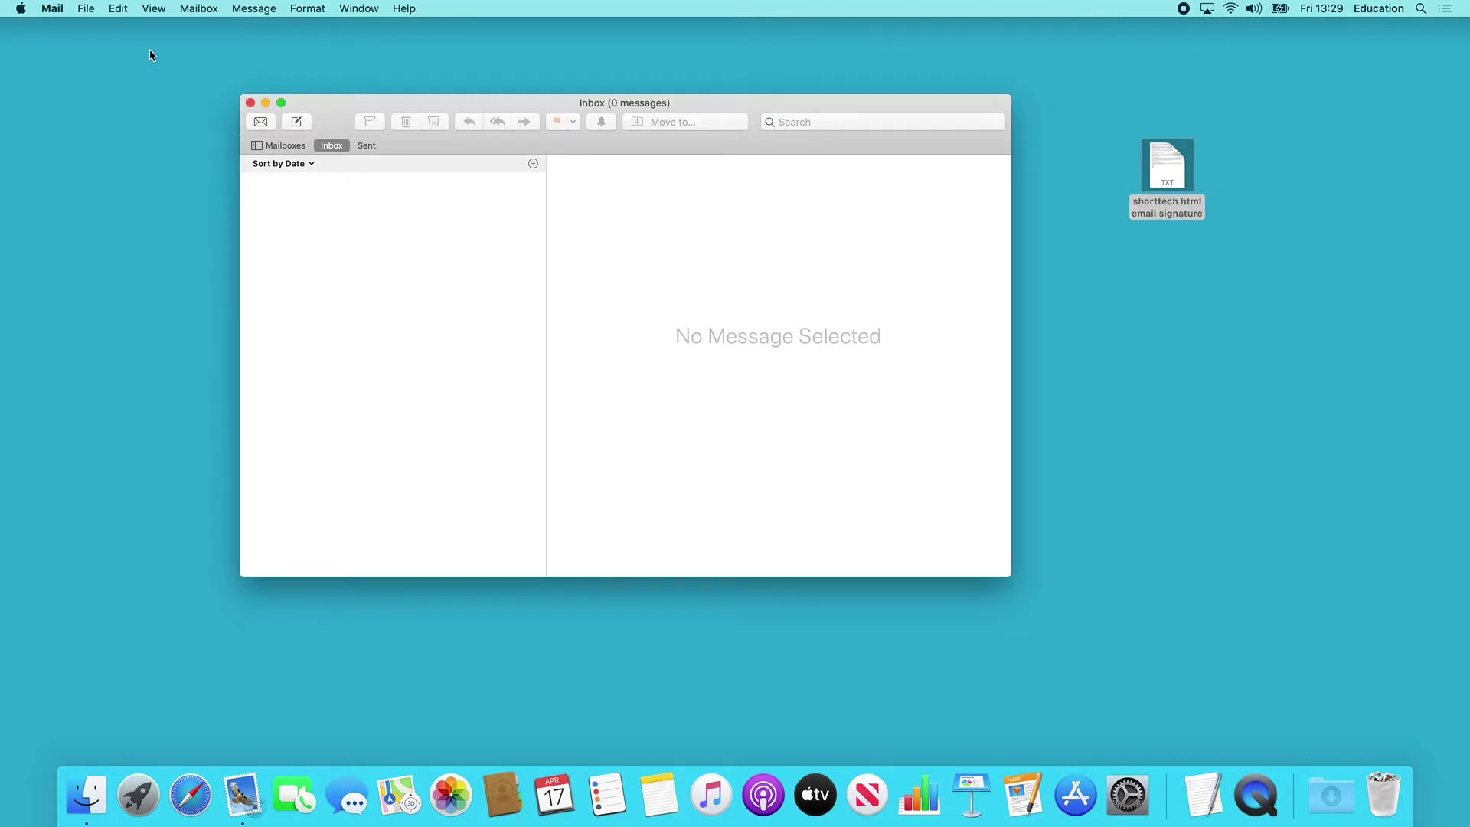
{"action": "left_click", "coordinate": [69, 10]}
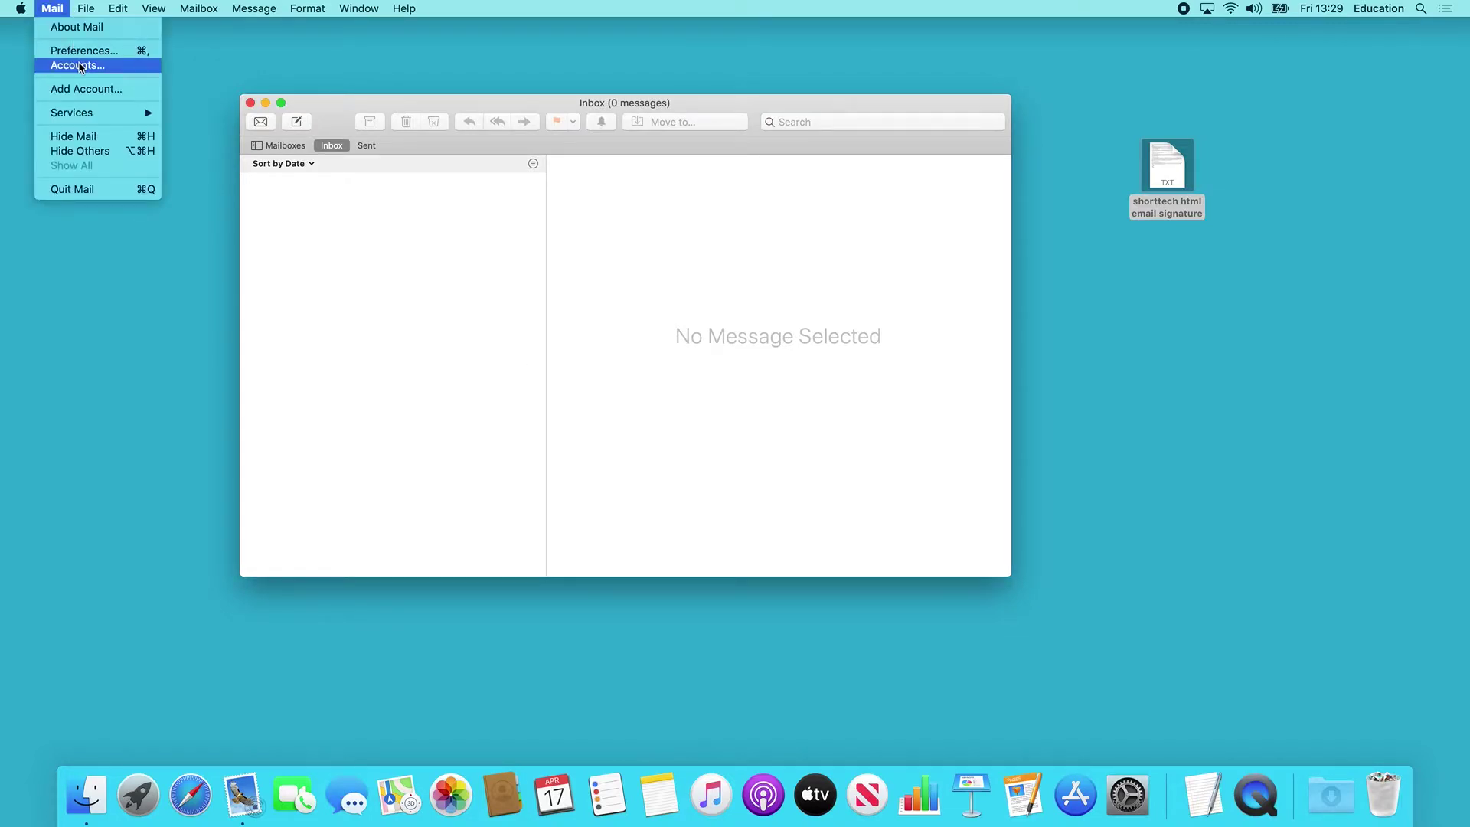
{"action": "left_click", "coordinate": [82, 65]}
{"action": "left_click", "coordinate": [83, 10]}
{"action": "mouse_move", "coordinate": [52, 9]}
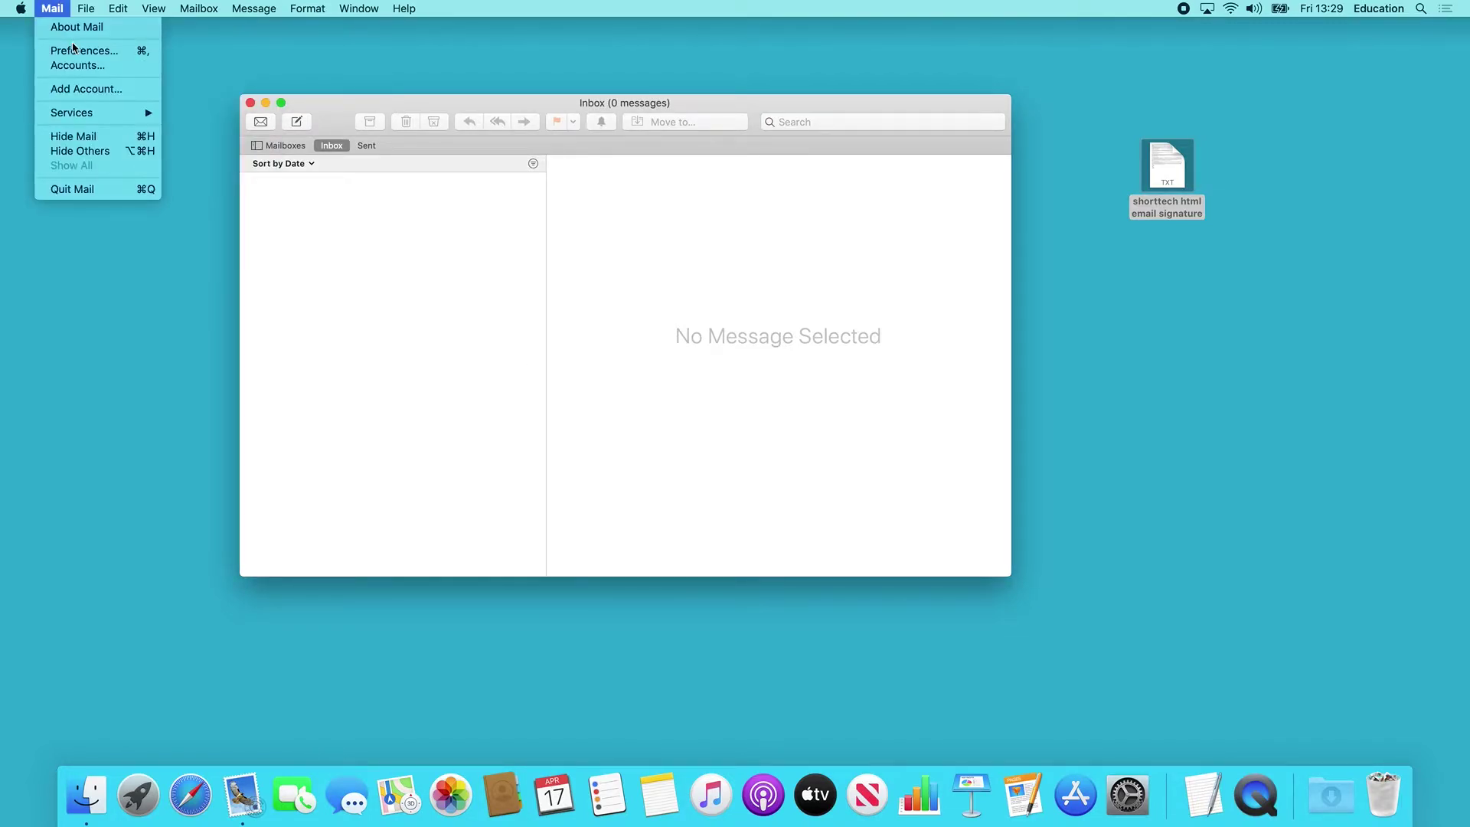
{"action": "left_click", "coordinate": [76, 49]}
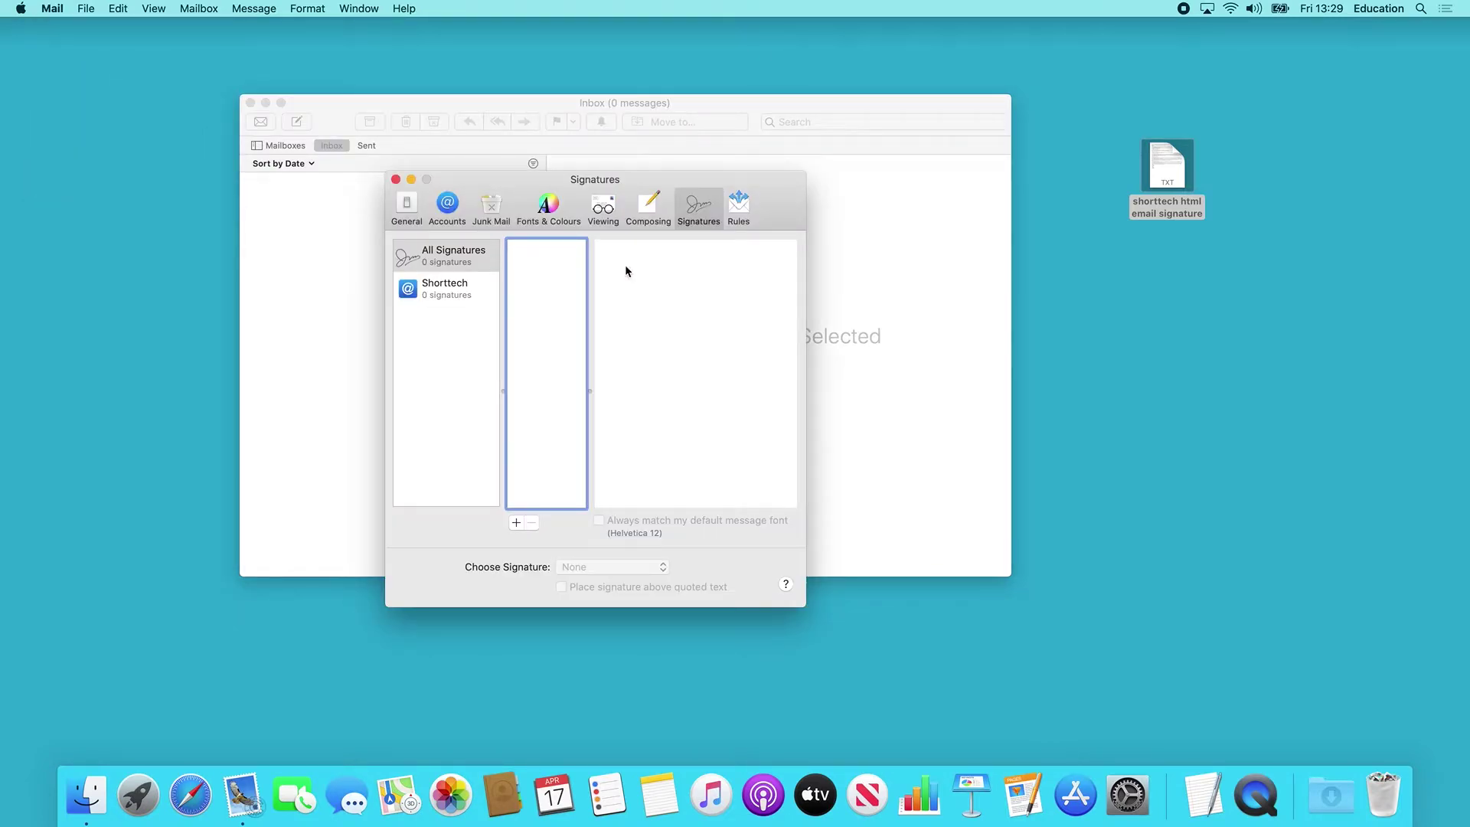
Add a new signature named ShortTech Signature.
{"action": "left_click", "coordinate": [515, 524]}
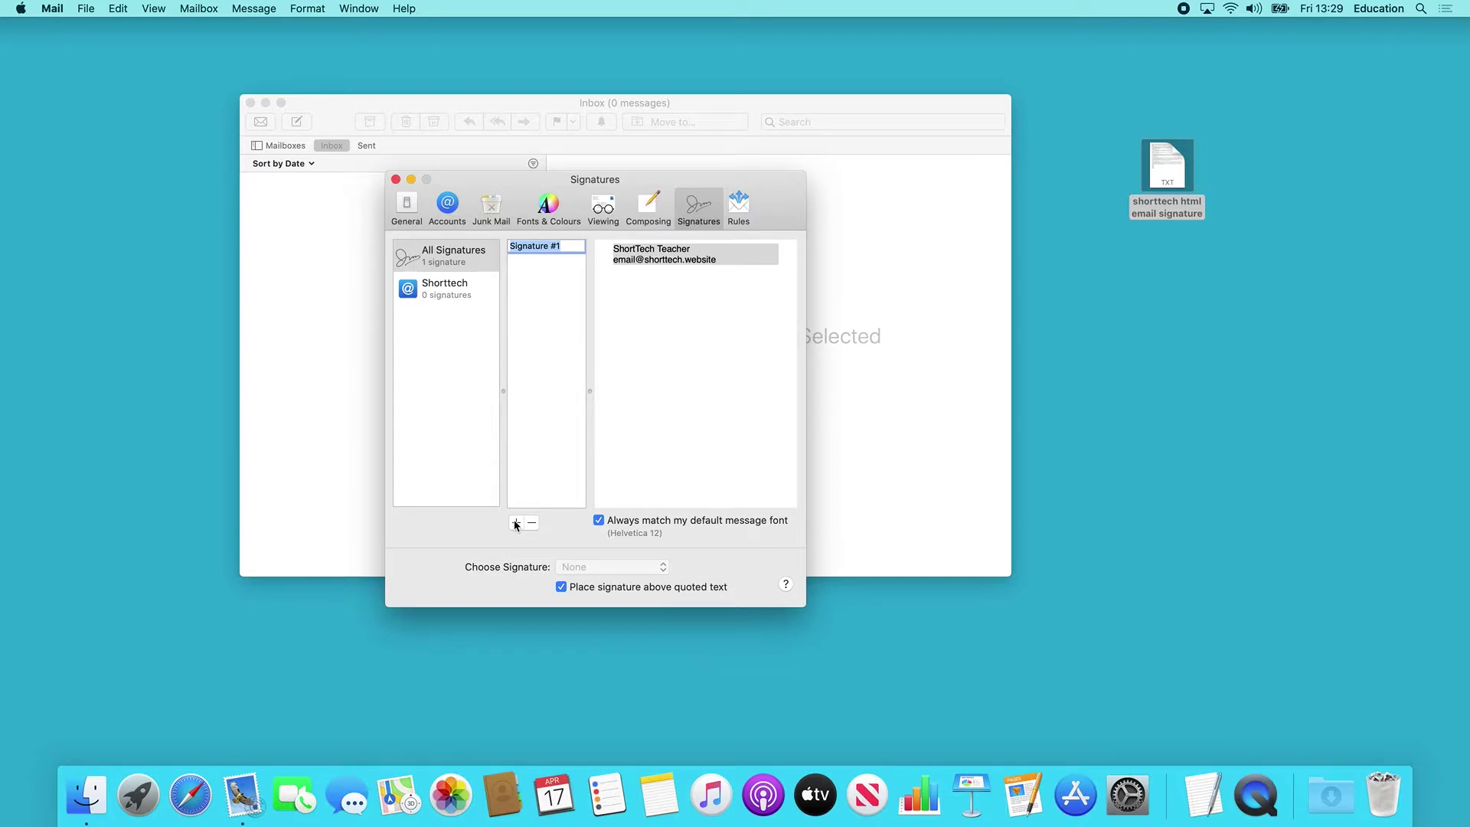
{"action": "type", "text": "Sho"}
{"action": "type", "text": "rtTech Sig"}
{"action": "type", "text": "atur"}
{"action": "key", "text": "Return"}
Replace the signature's text with placeholder text and close the preferences.
{"action": "left_click", "coordinate": [697, 287]}
{"action": "type", "text": "sdf"}
{"action": "key", "text": "super+a"}
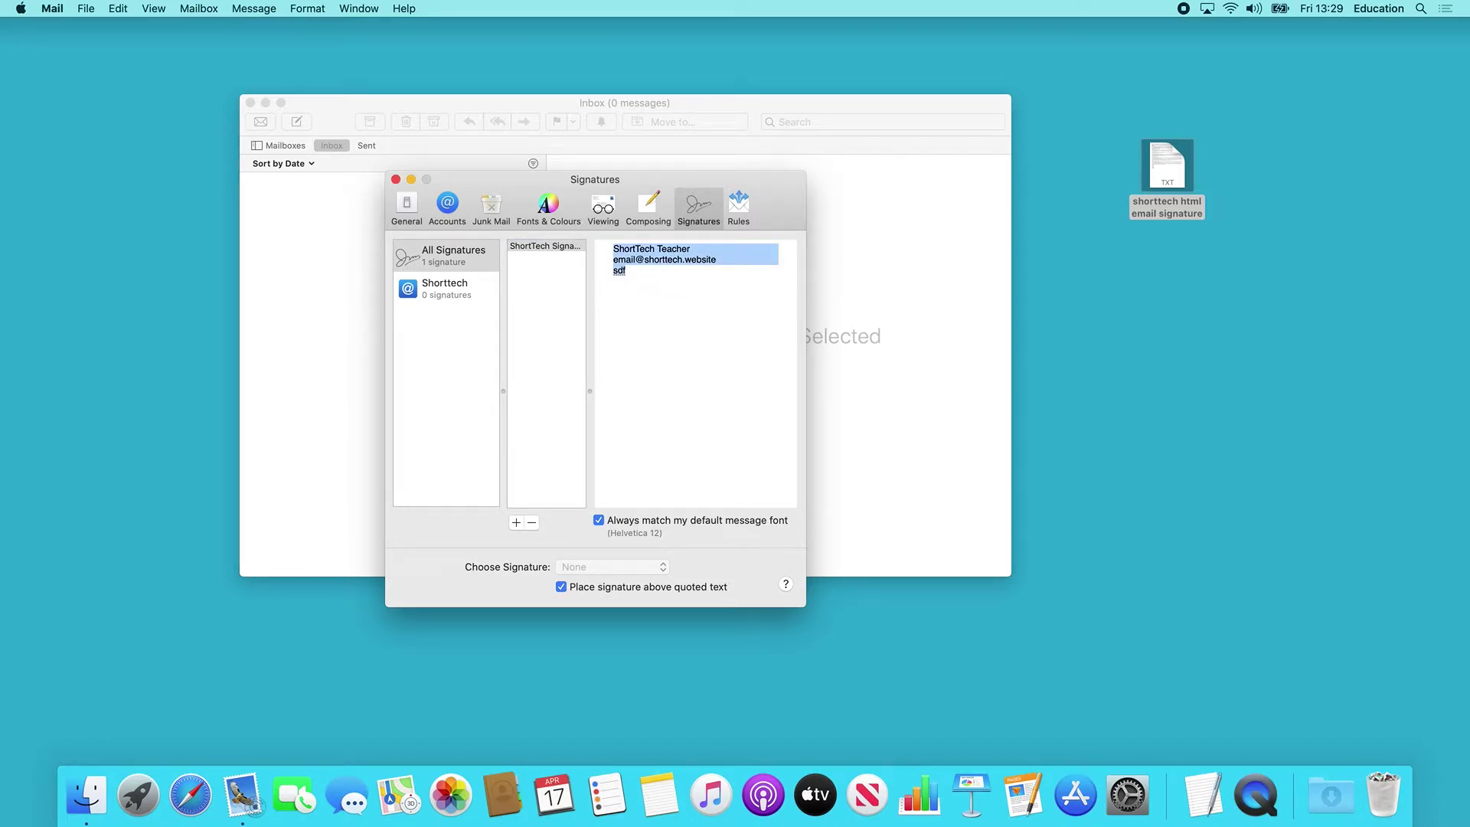
{"action": "type", "text": "asdfasdfsadfasdfasdfas"}
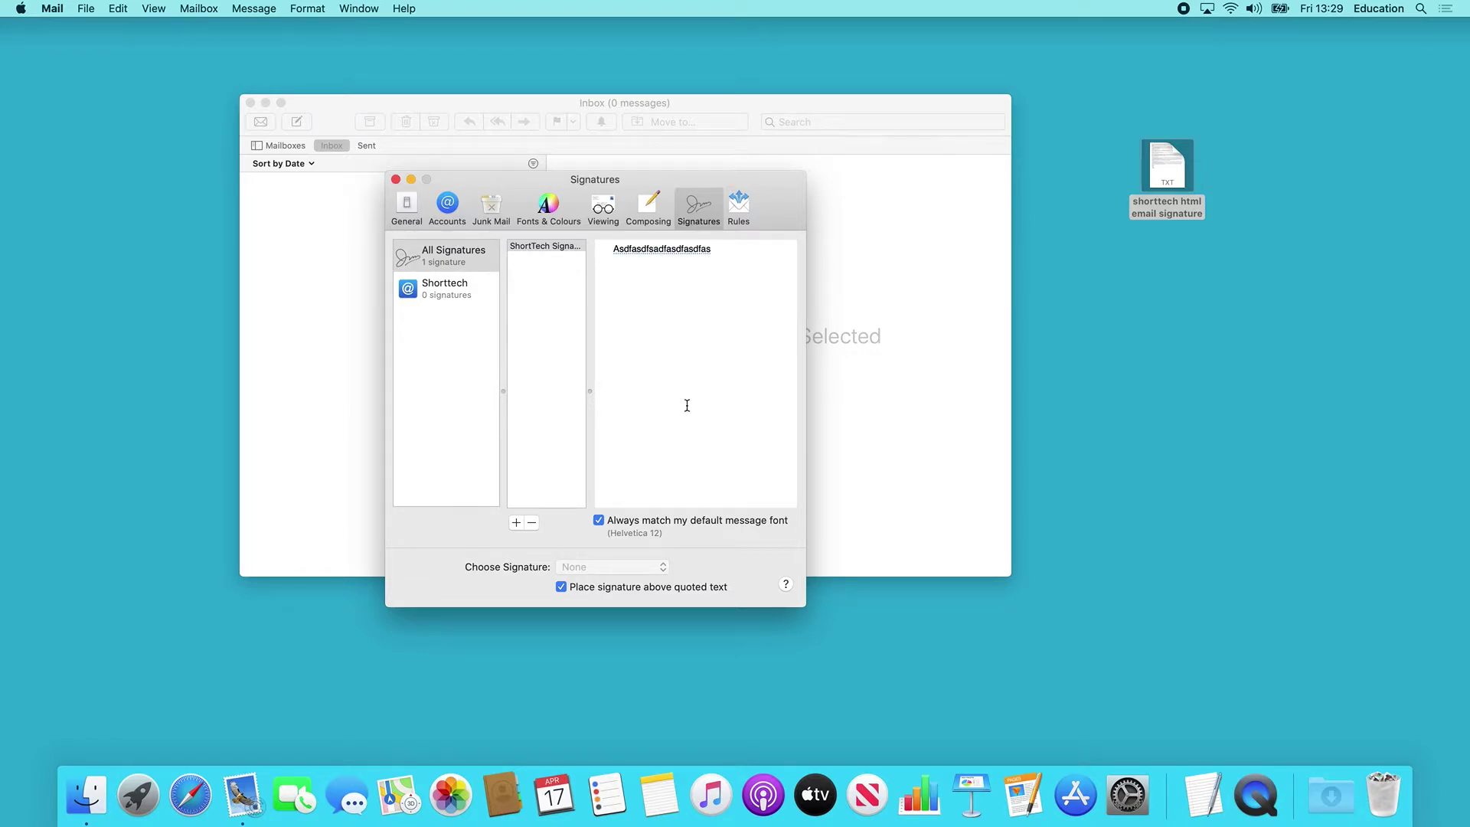
{"action": "left_click", "coordinate": [396, 179]}
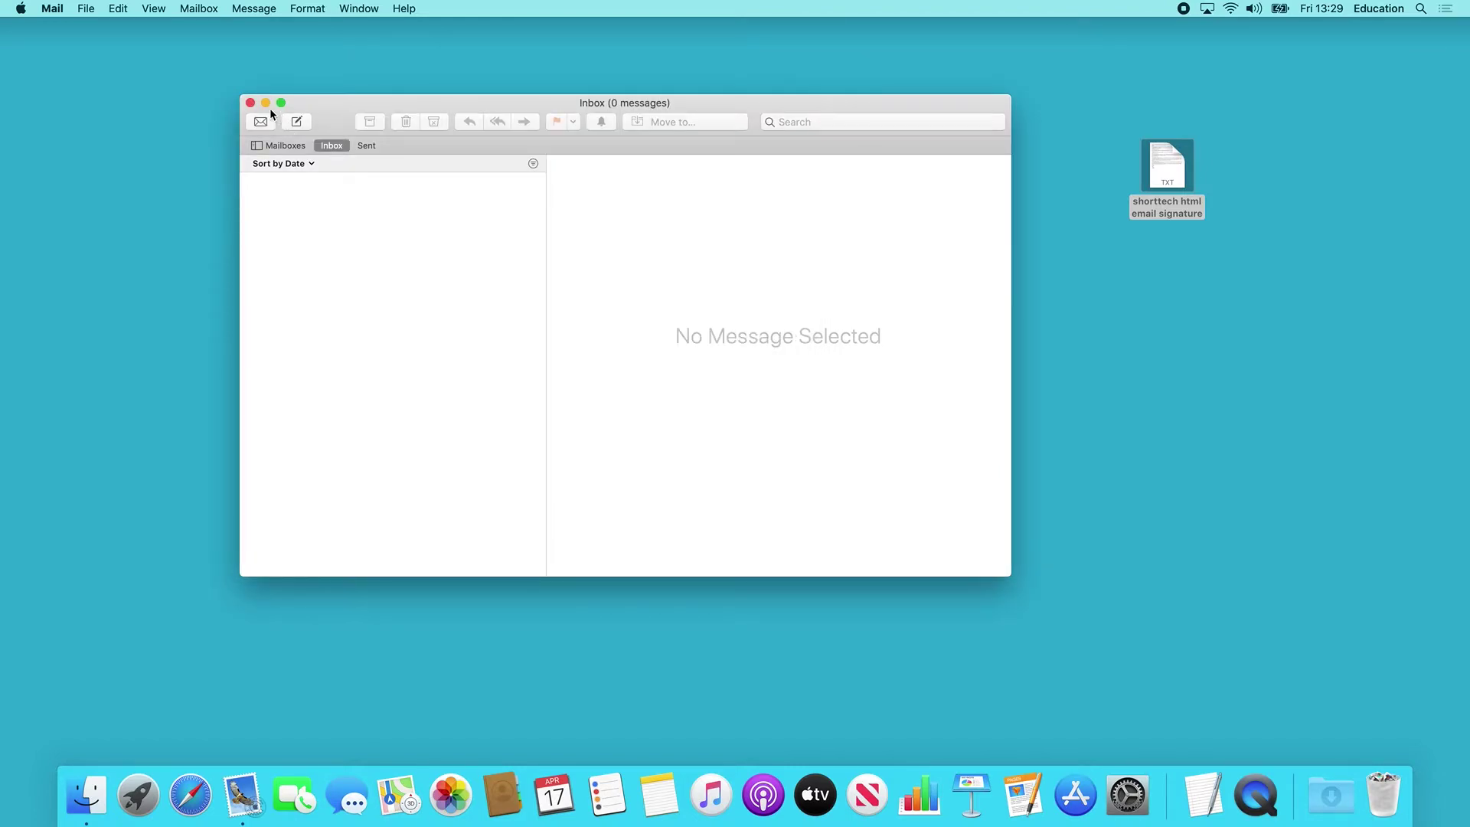
Minimize Mail and open the hidden user Library folder from Finder's Go menu using Option.
{"action": "left_click", "coordinate": [266, 103]}
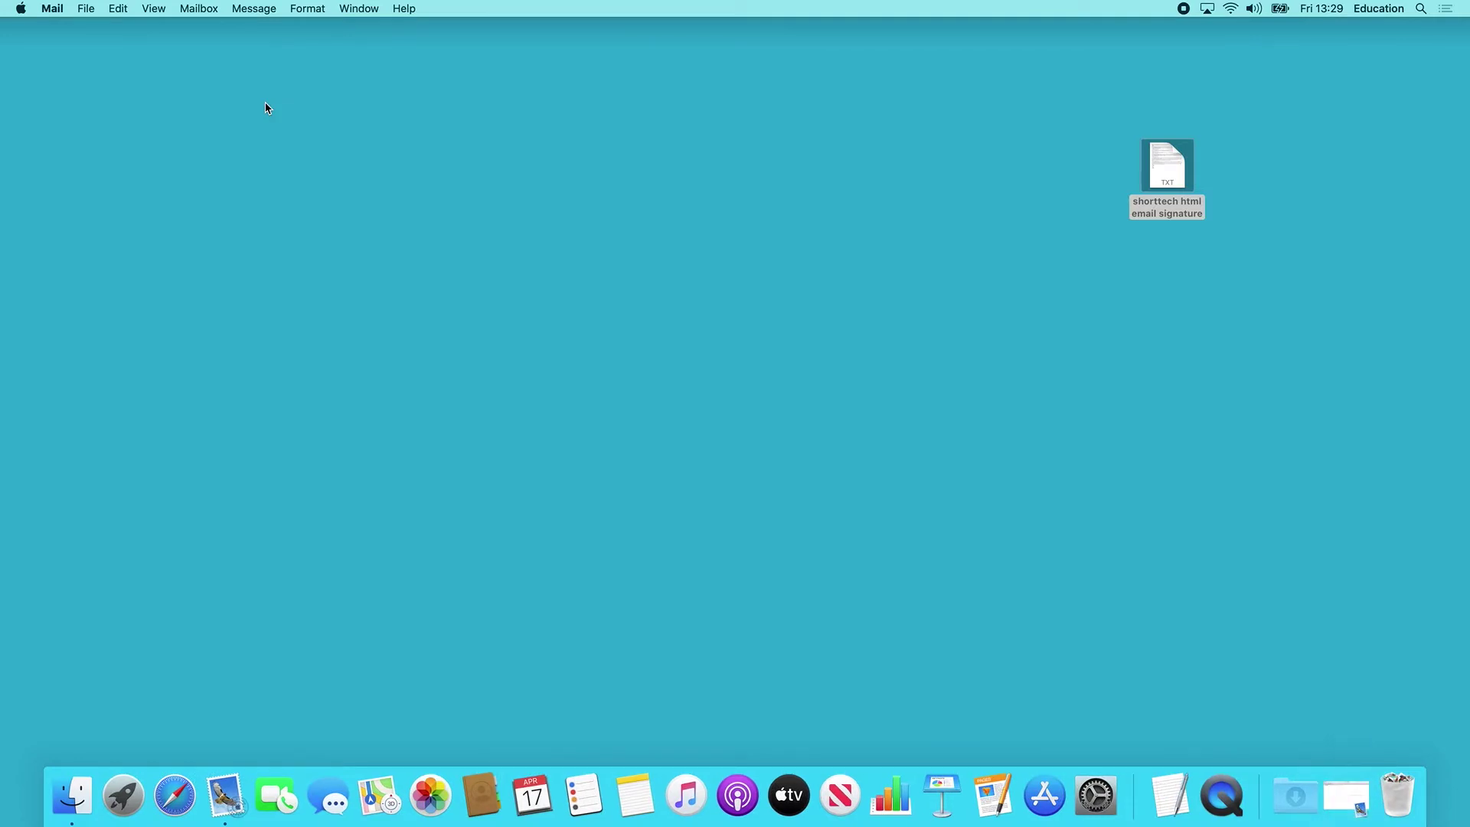
{"action": "left_click", "coordinate": [82, 792]}
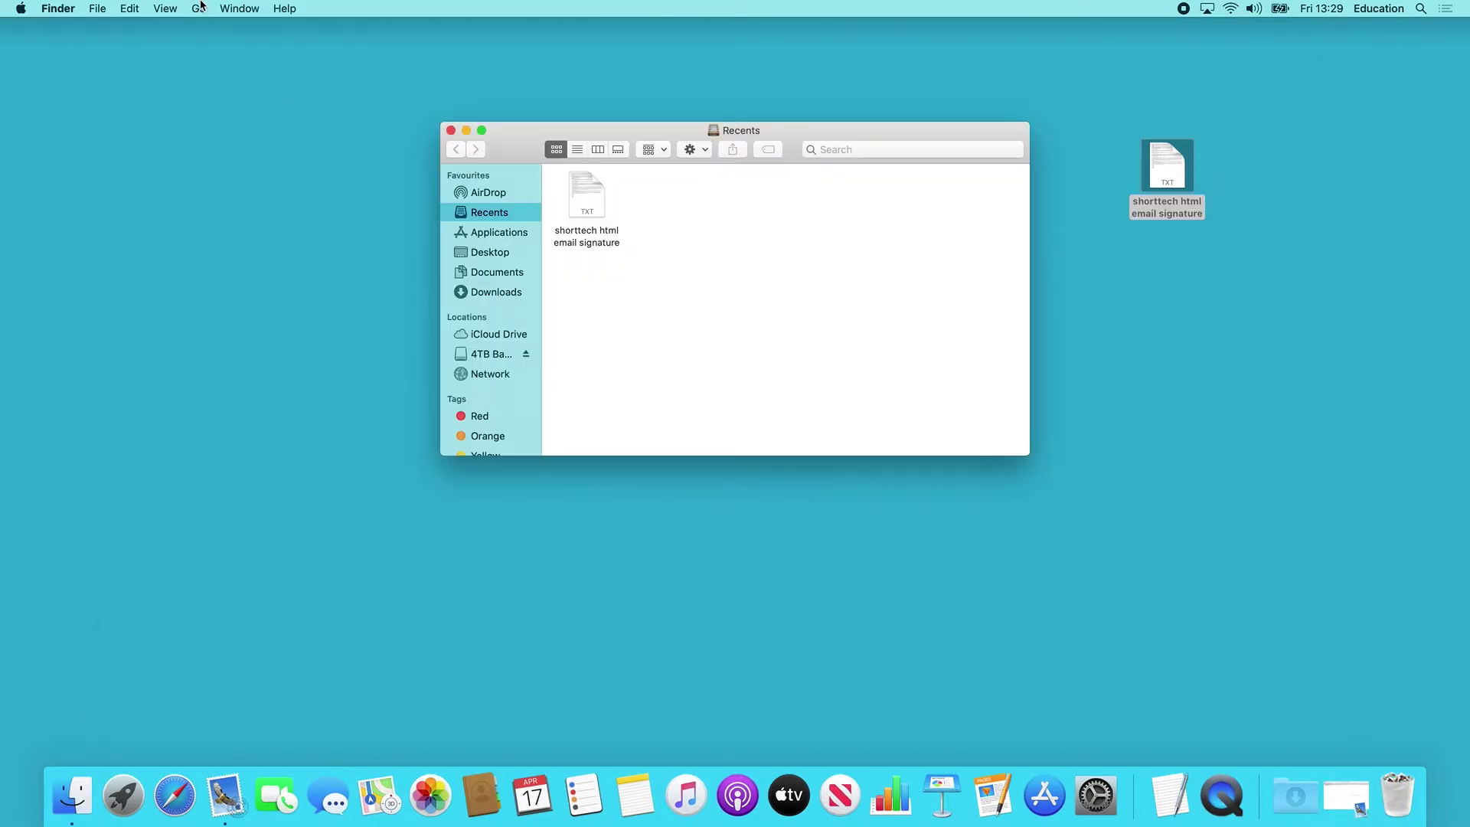
{"action": "left_click", "coordinate": [200, 7]}
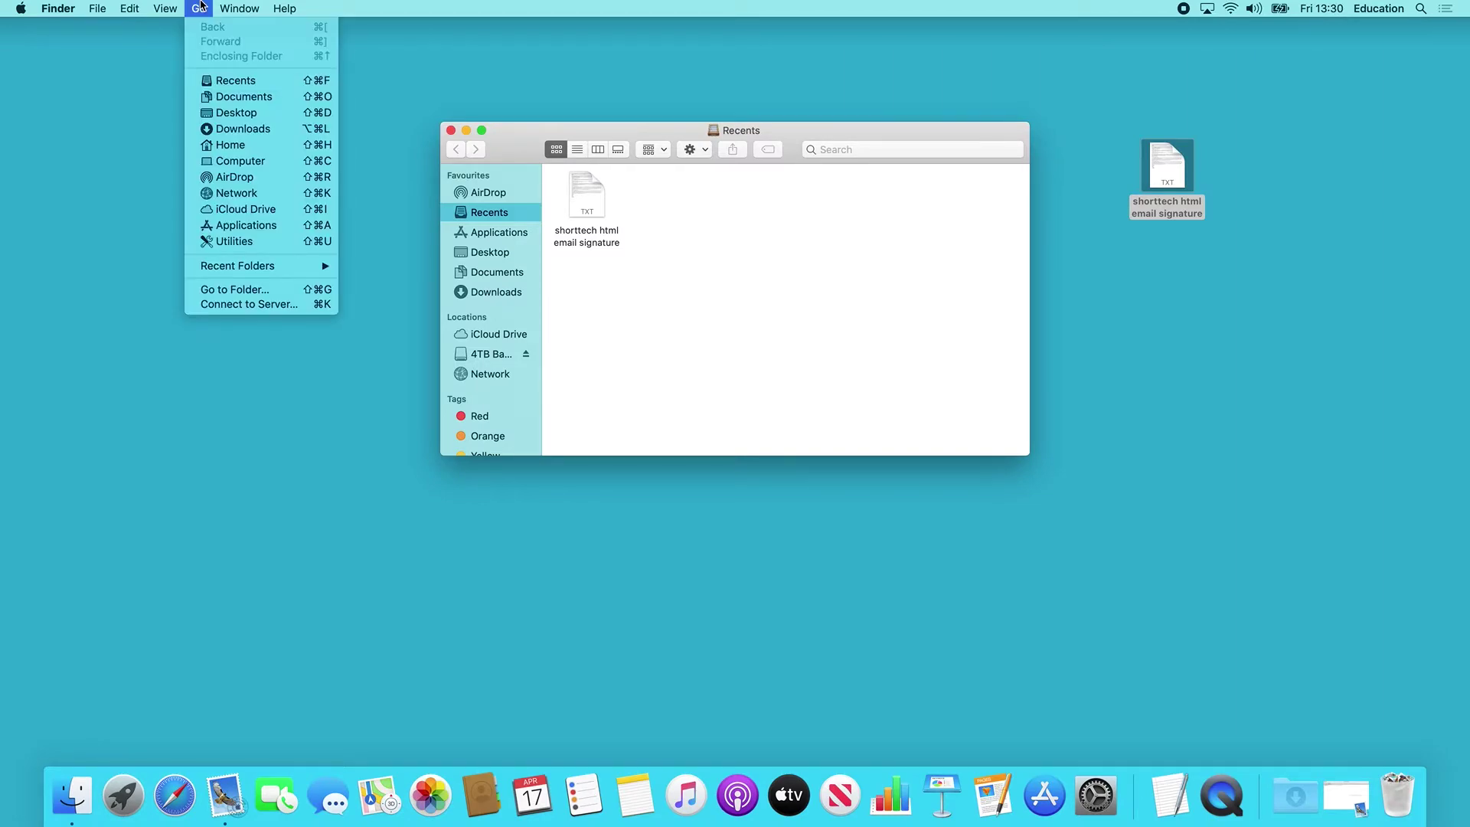
{"action": "key", "text": "alt"}
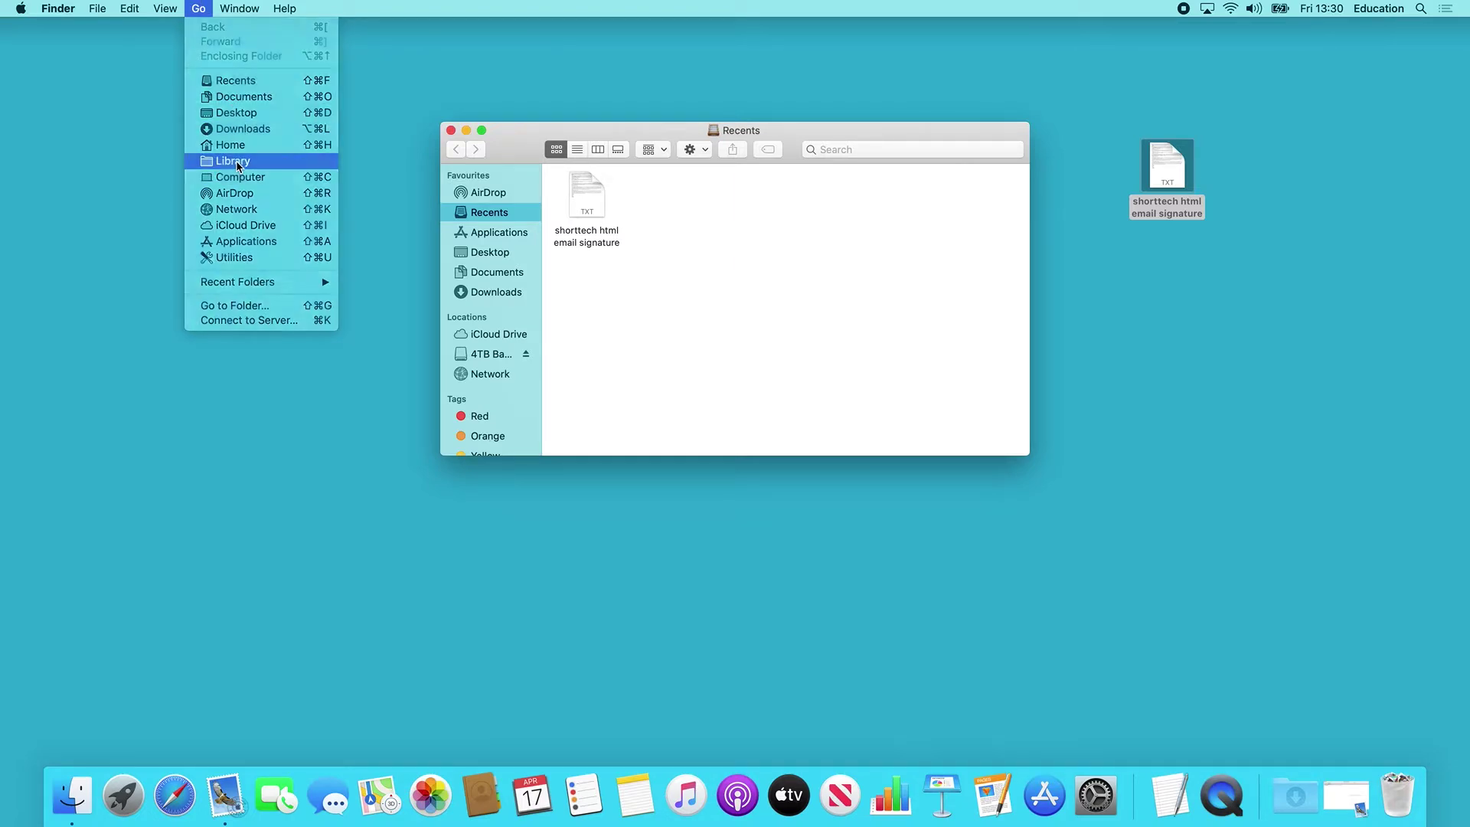
{"action": "left_click", "coordinate": [237, 163]}
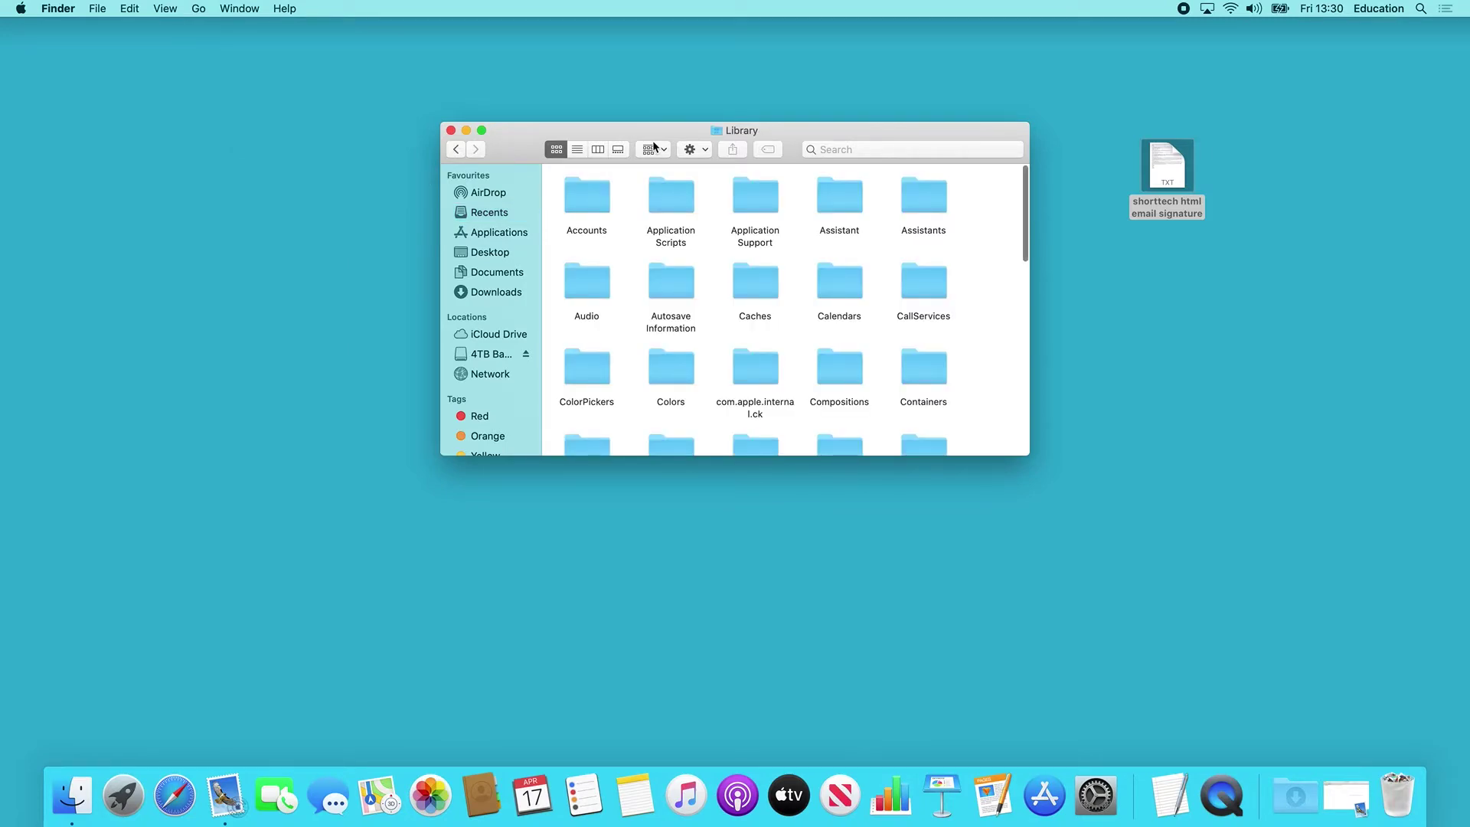
In List view, navigate Library › Mail › V7 › MailData › Signatures.
{"action": "left_click_drag", "start_coordinate": [630, 157], "coordinate": [492, 156]}
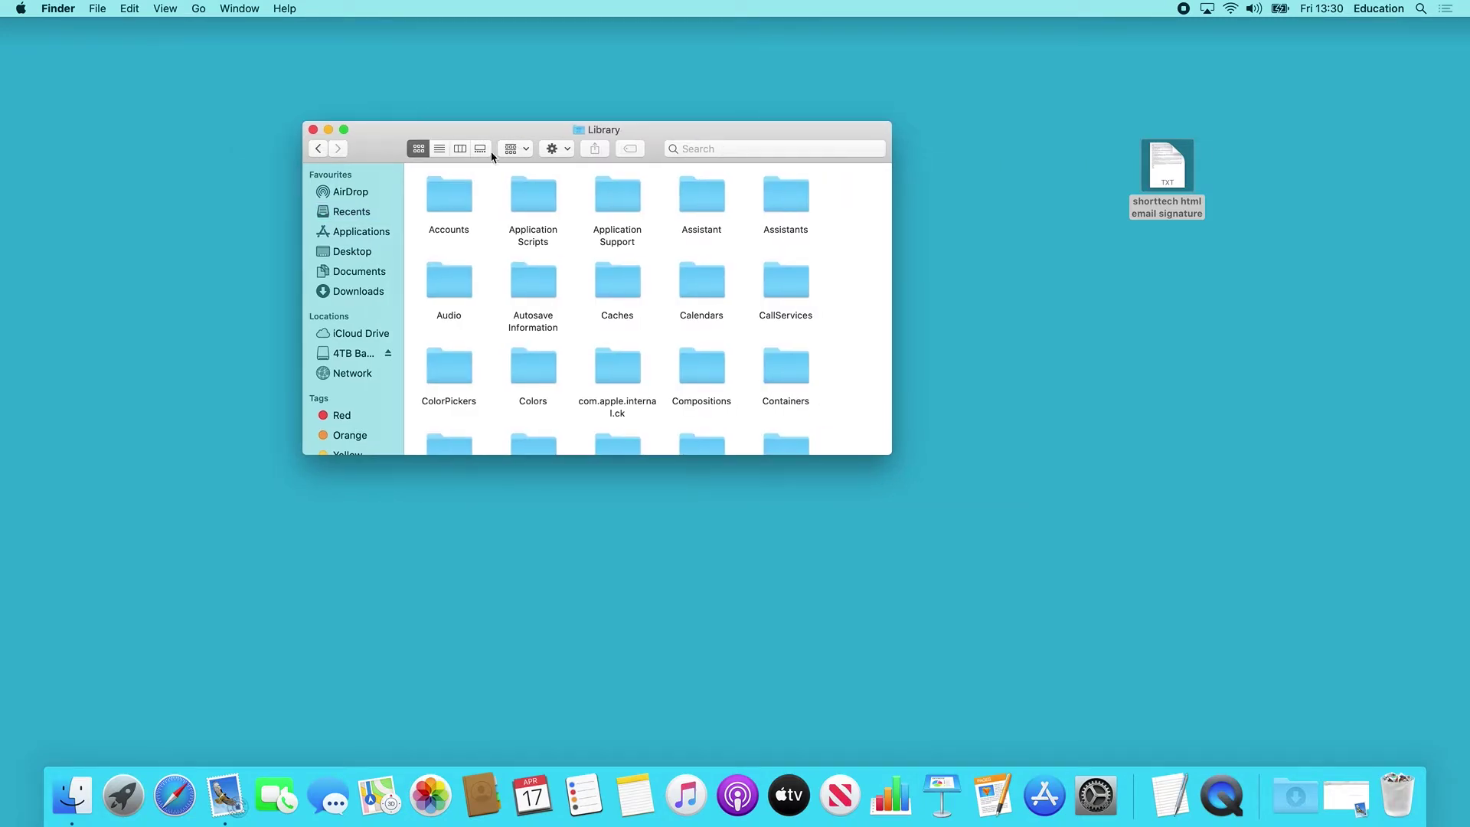
{"action": "left_click", "coordinate": [439, 149]}
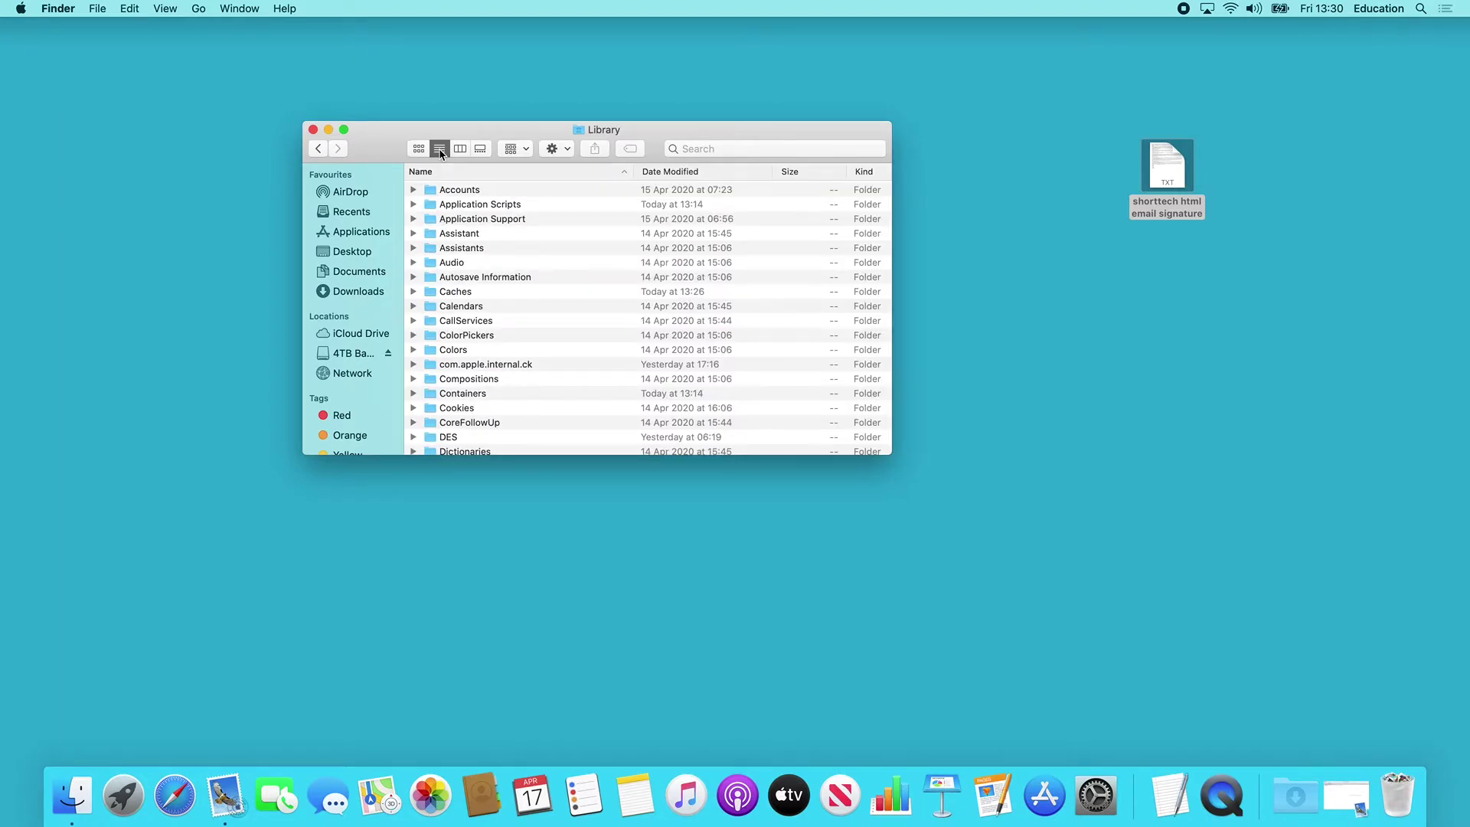
{"action": "scroll", "coordinate": [544, 339], "scroll_direction": "down", "scroll_amount": 5}
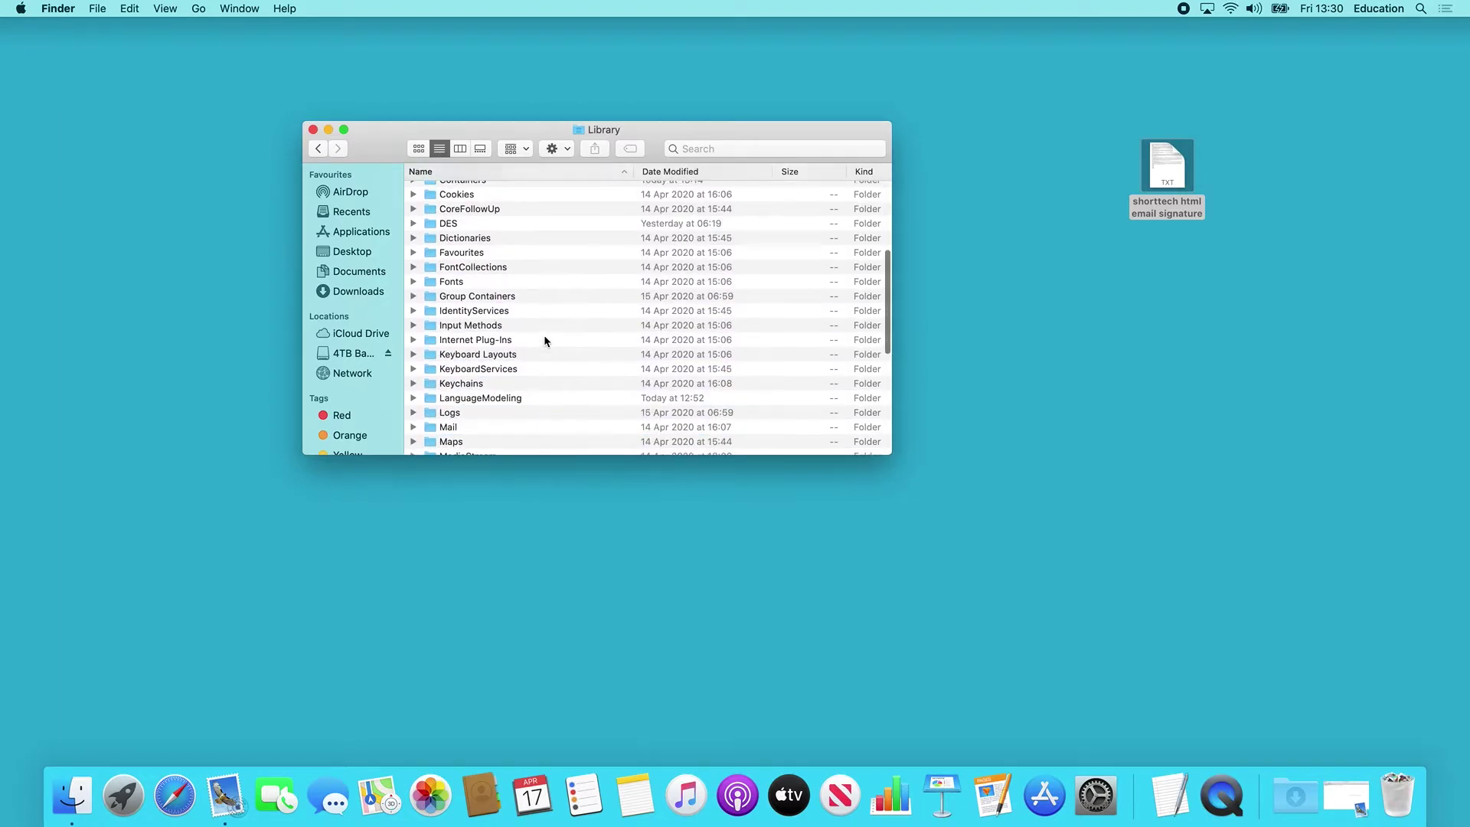
{"action": "scroll", "coordinate": [545, 340], "scroll_direction": "down", "scroll_amount": 2}
{"action": "left_click", "coordinate": [437, 334]}
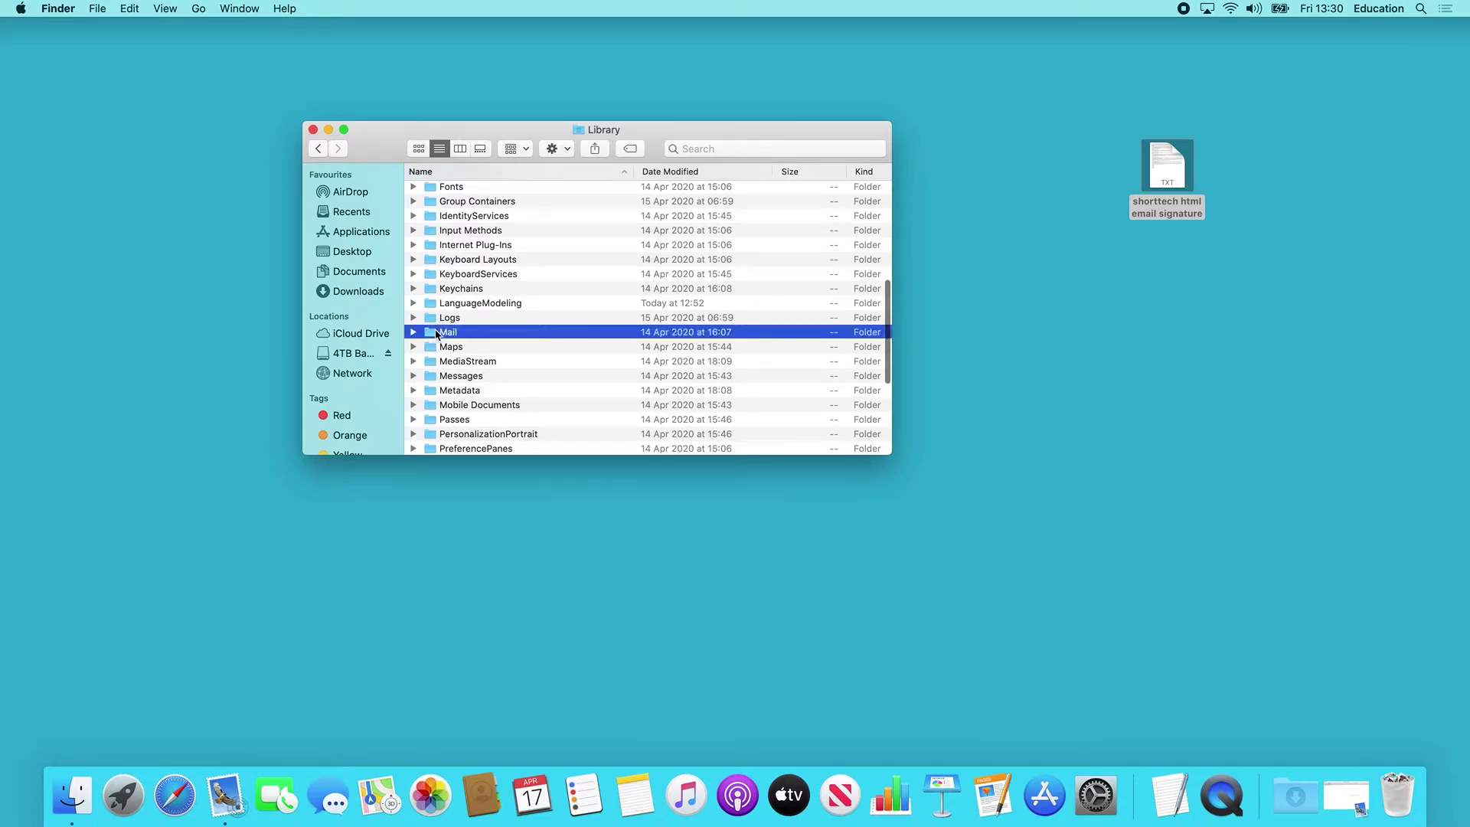
{"action": "double_click", "coordinate": [437, 332]}
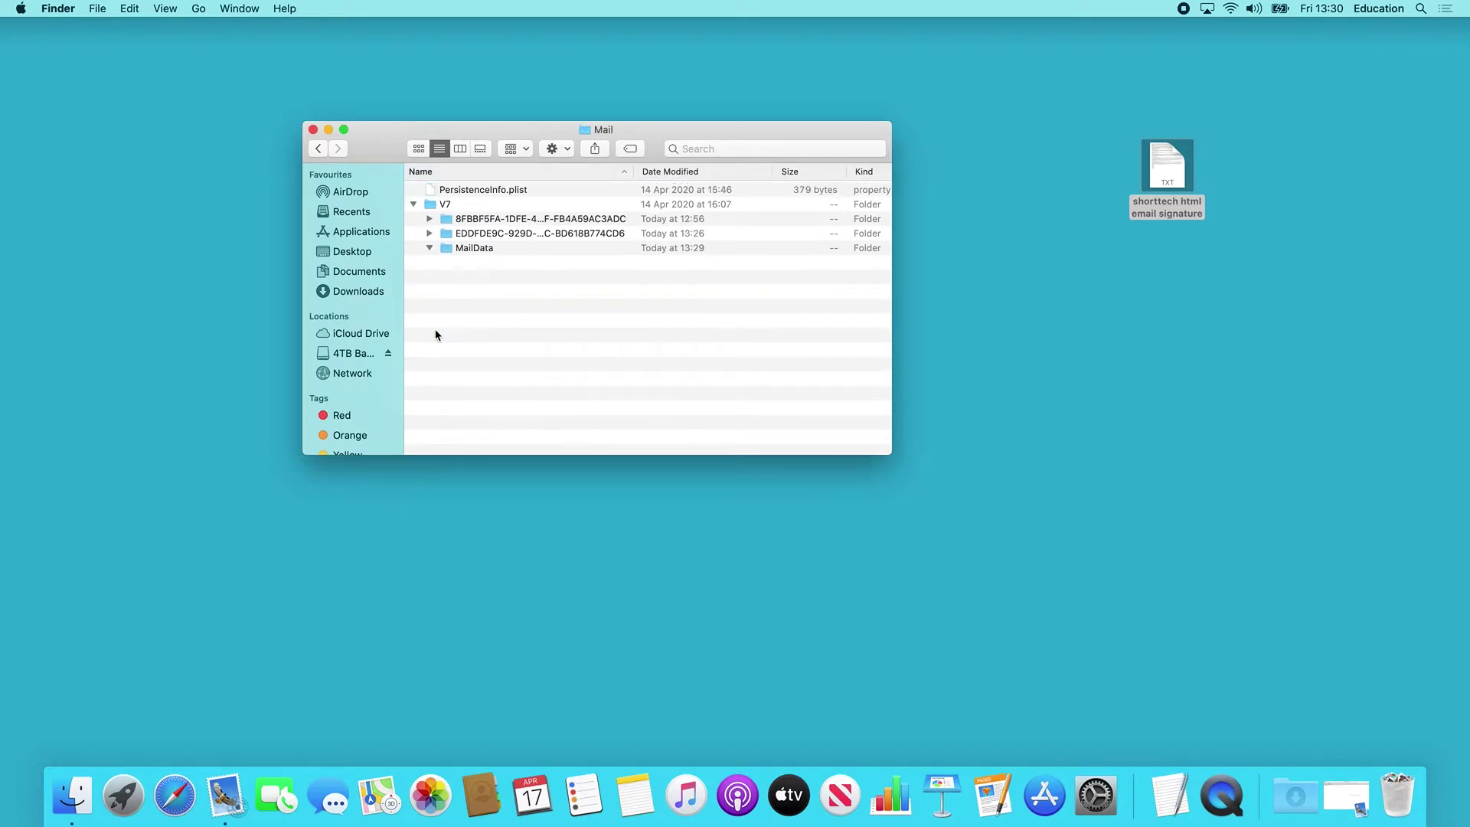
{"action": "double_click", "coordinate": [433, 206]}
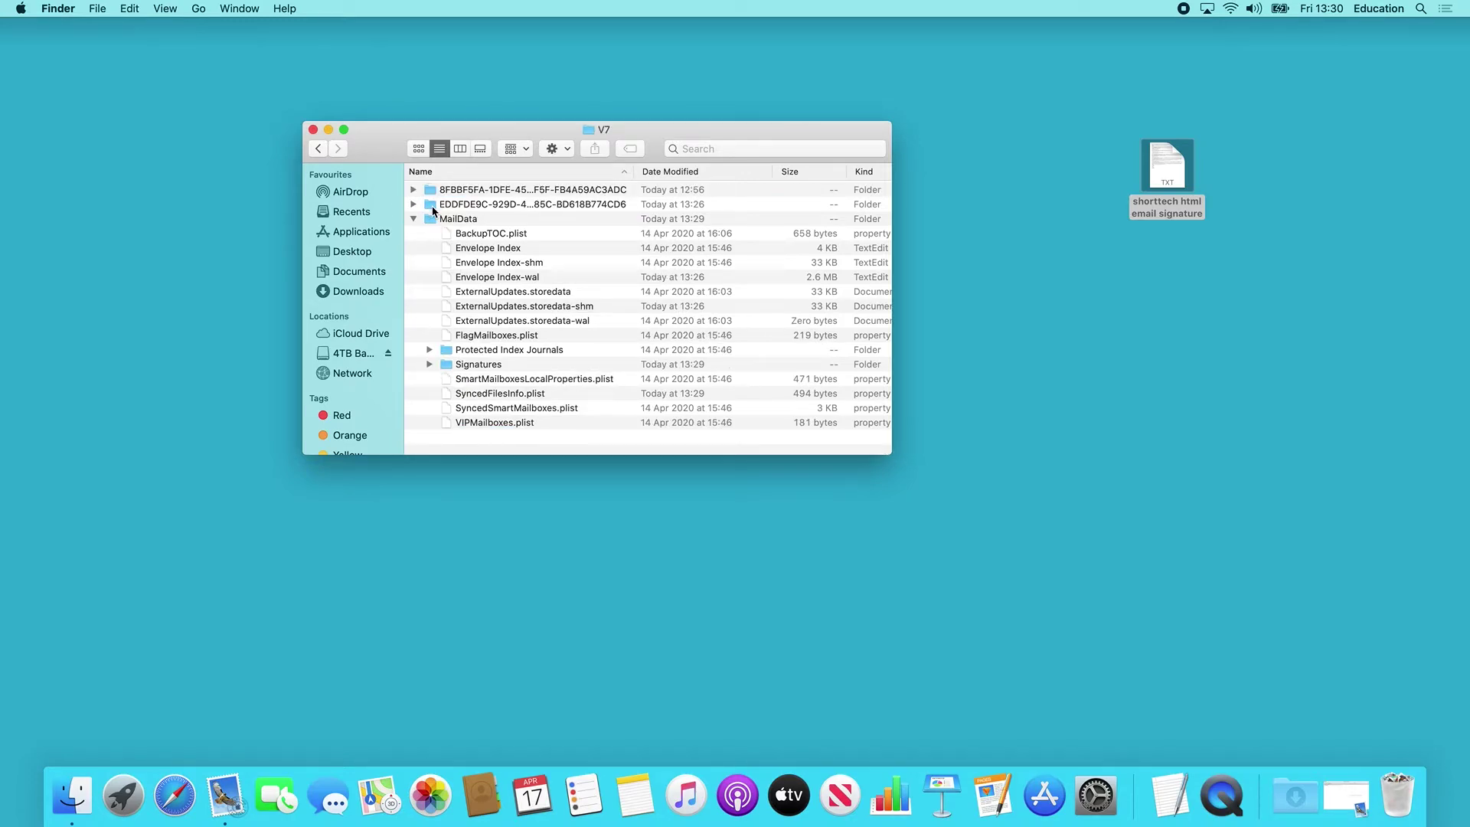
{"action": "left_click", "coordinate": [431, 221]}
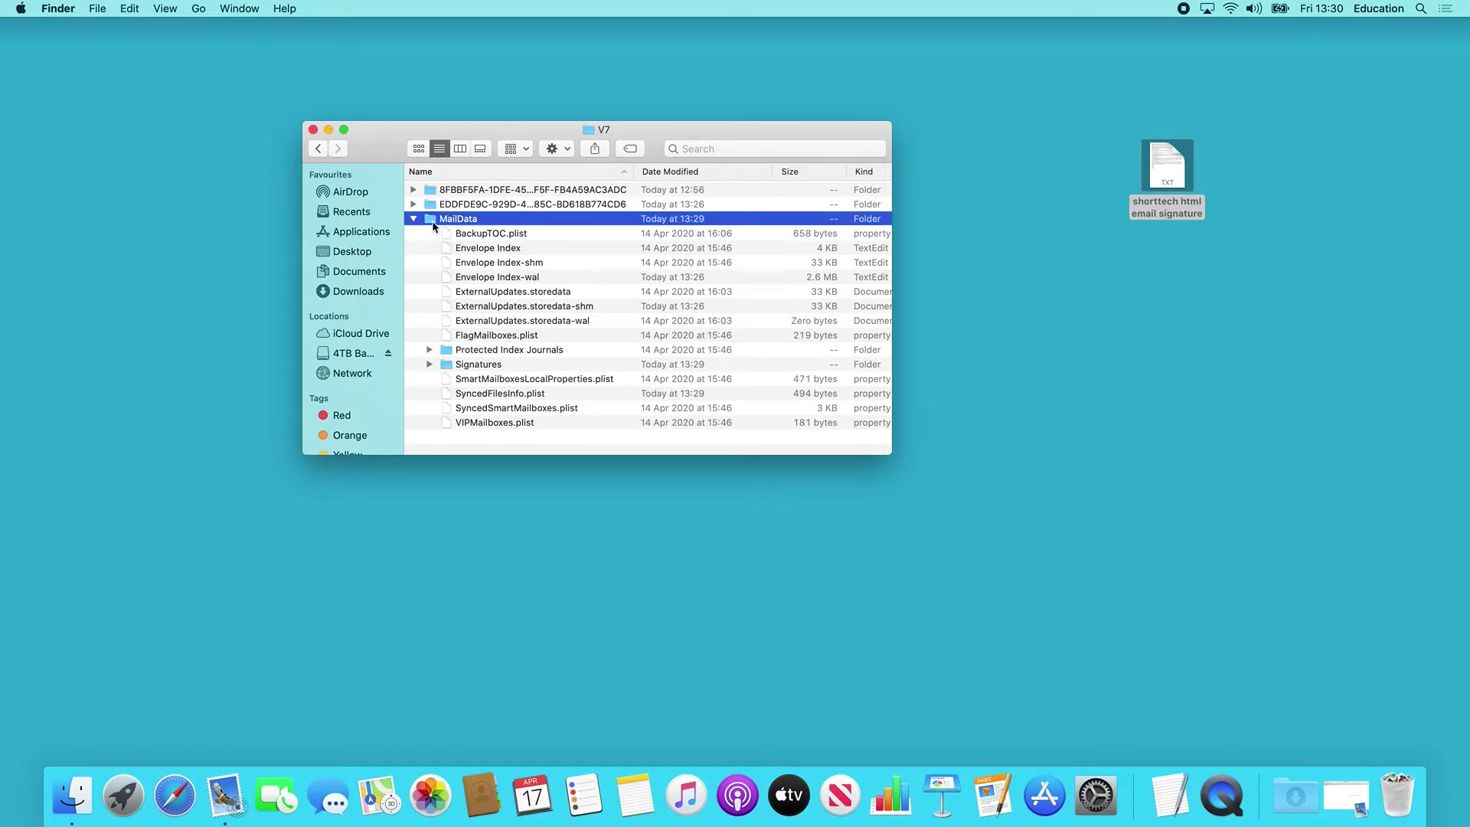
{"action": "double_click", "coordinate": [432, 220]}
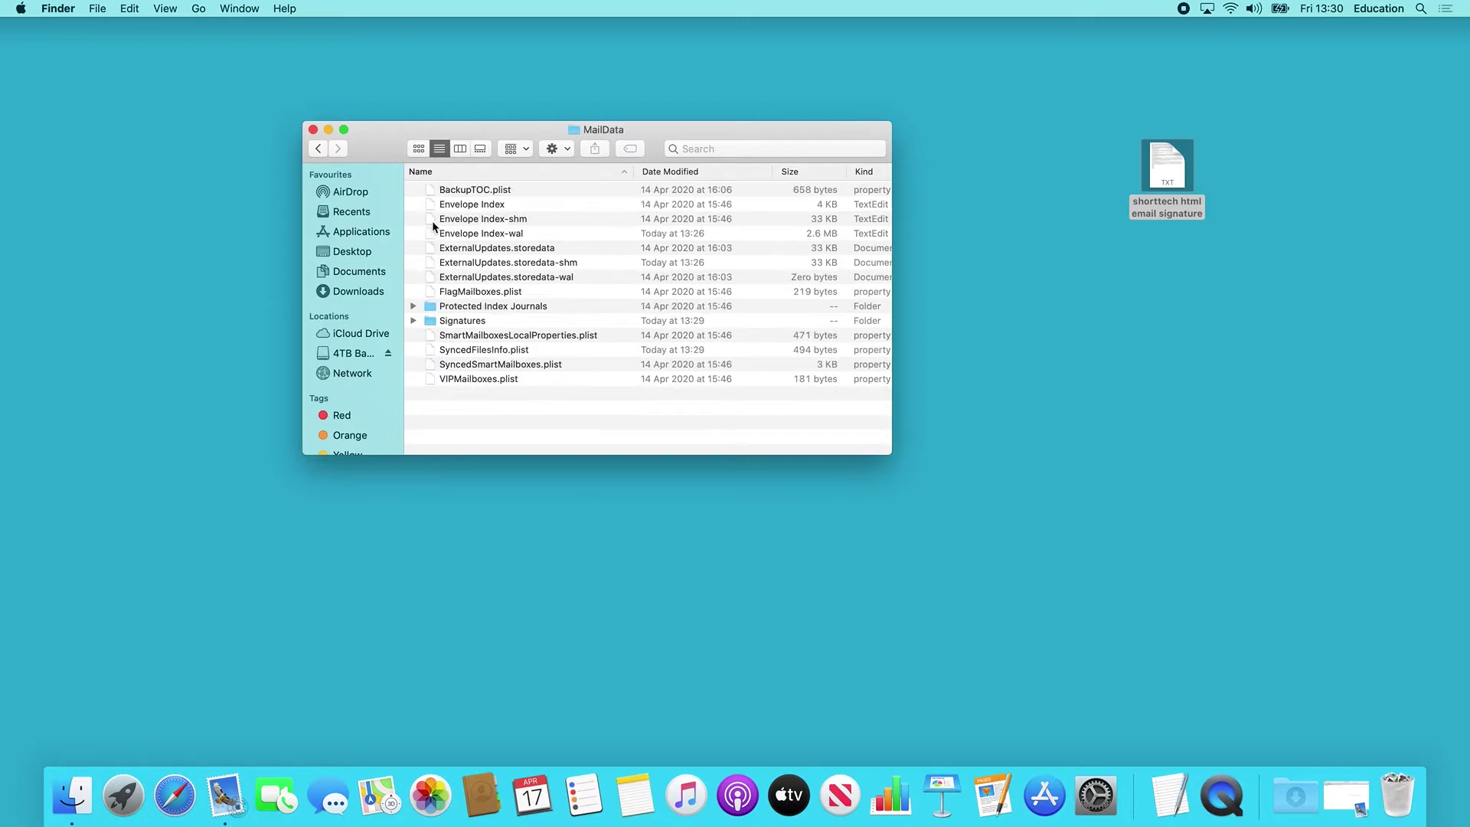
{"action": "left_click", "coordinate": [445, 322]}
{"action": "double_click", "coordinate": [445, 321]}
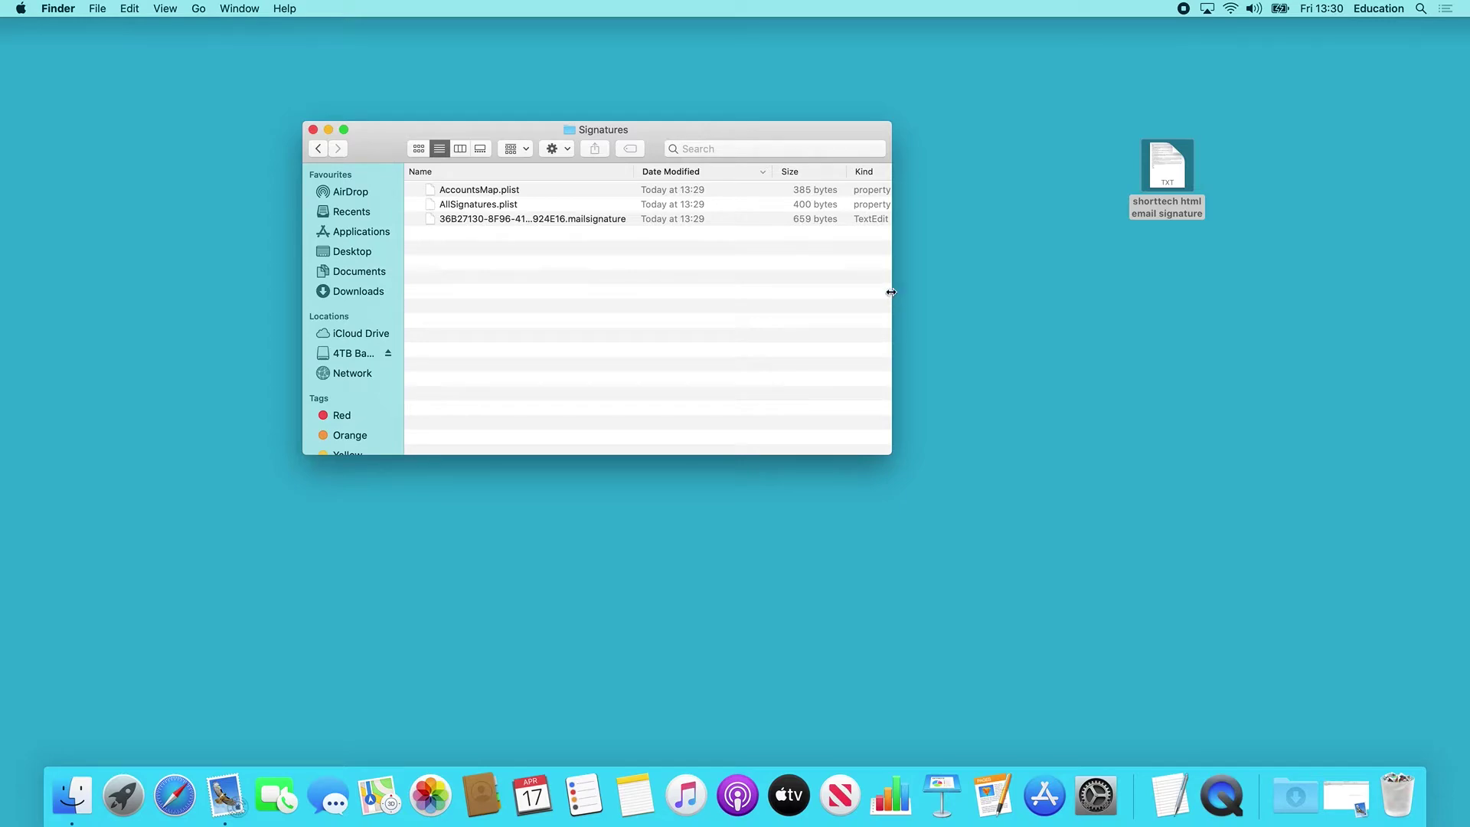
Widen the Signatures window and open the .mailsignature file with TextEdit.
{"action": "left_click_drag", "start_coordinate": [892, 293], "coordinate": [994, 293]}
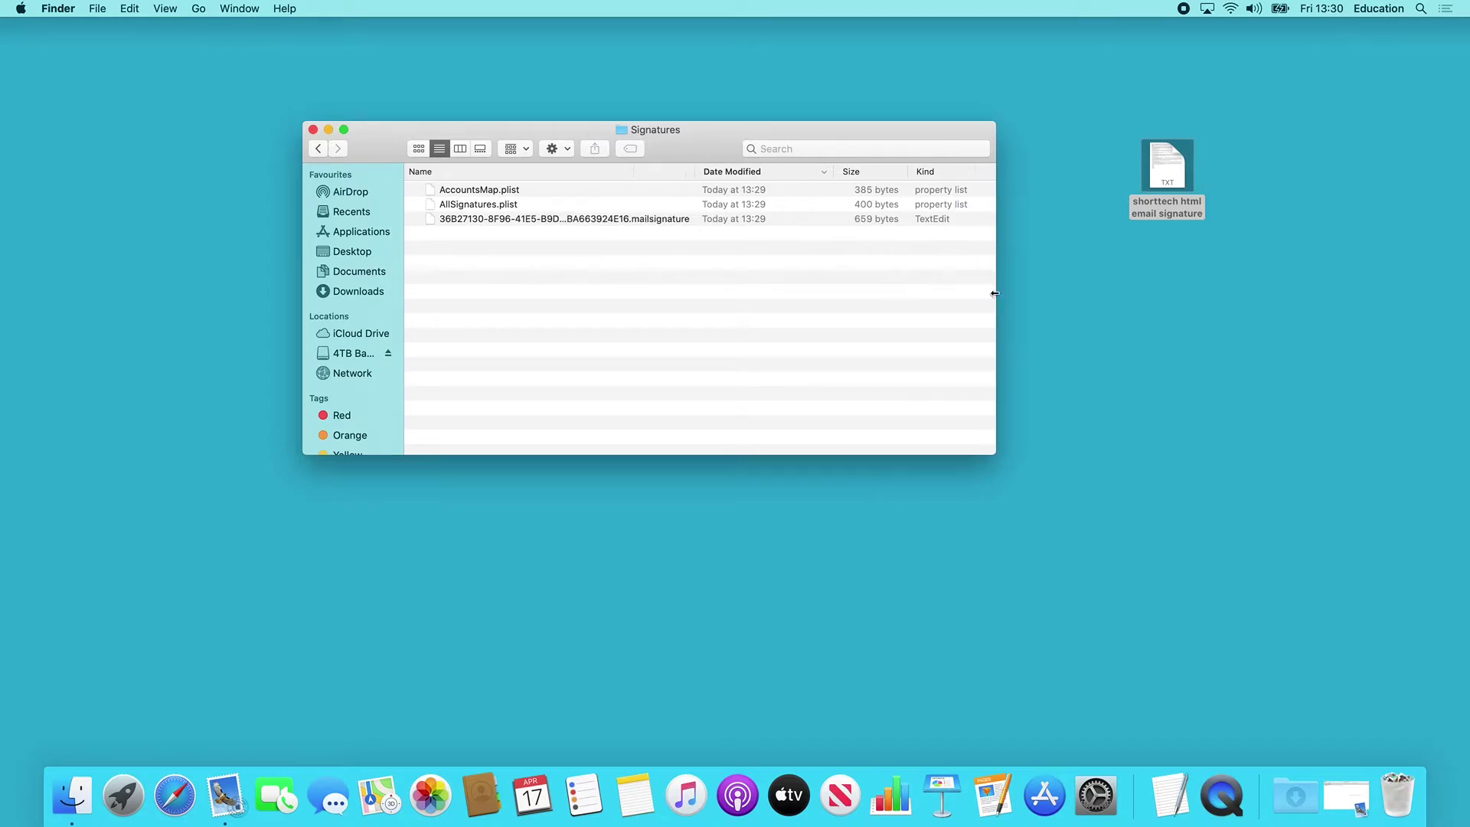
{"action": "left_click", "coordinate": [762, 174]}
{"action": "left_click", "coordinate": [763, 174]}
{"action": "left_click", "coordinate": [622, 221]}
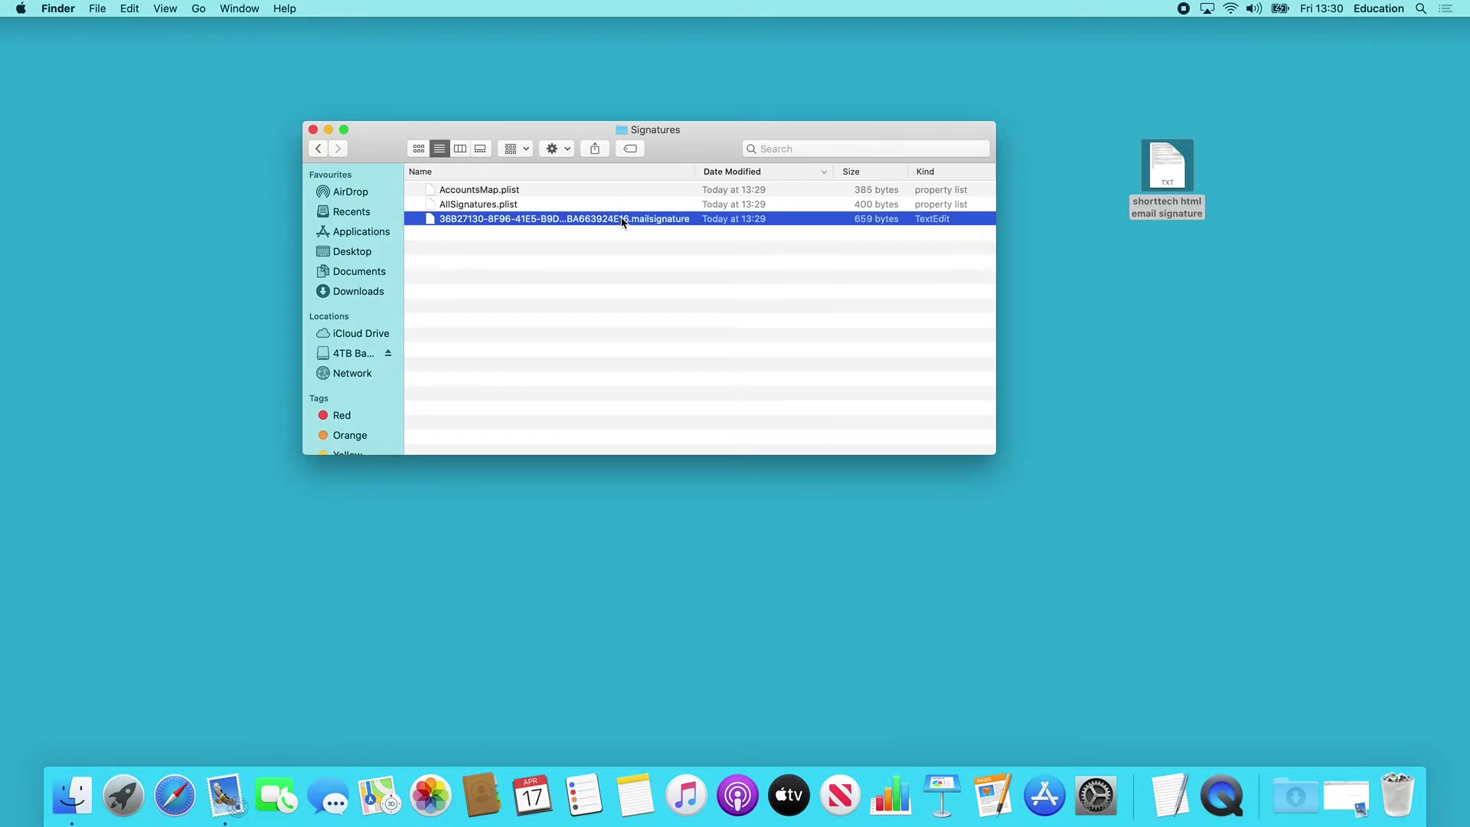
{"action": "right_click", "coordinate": [622, 221]}
{"action": "mouse_move", "coordinate": [656, 243]}
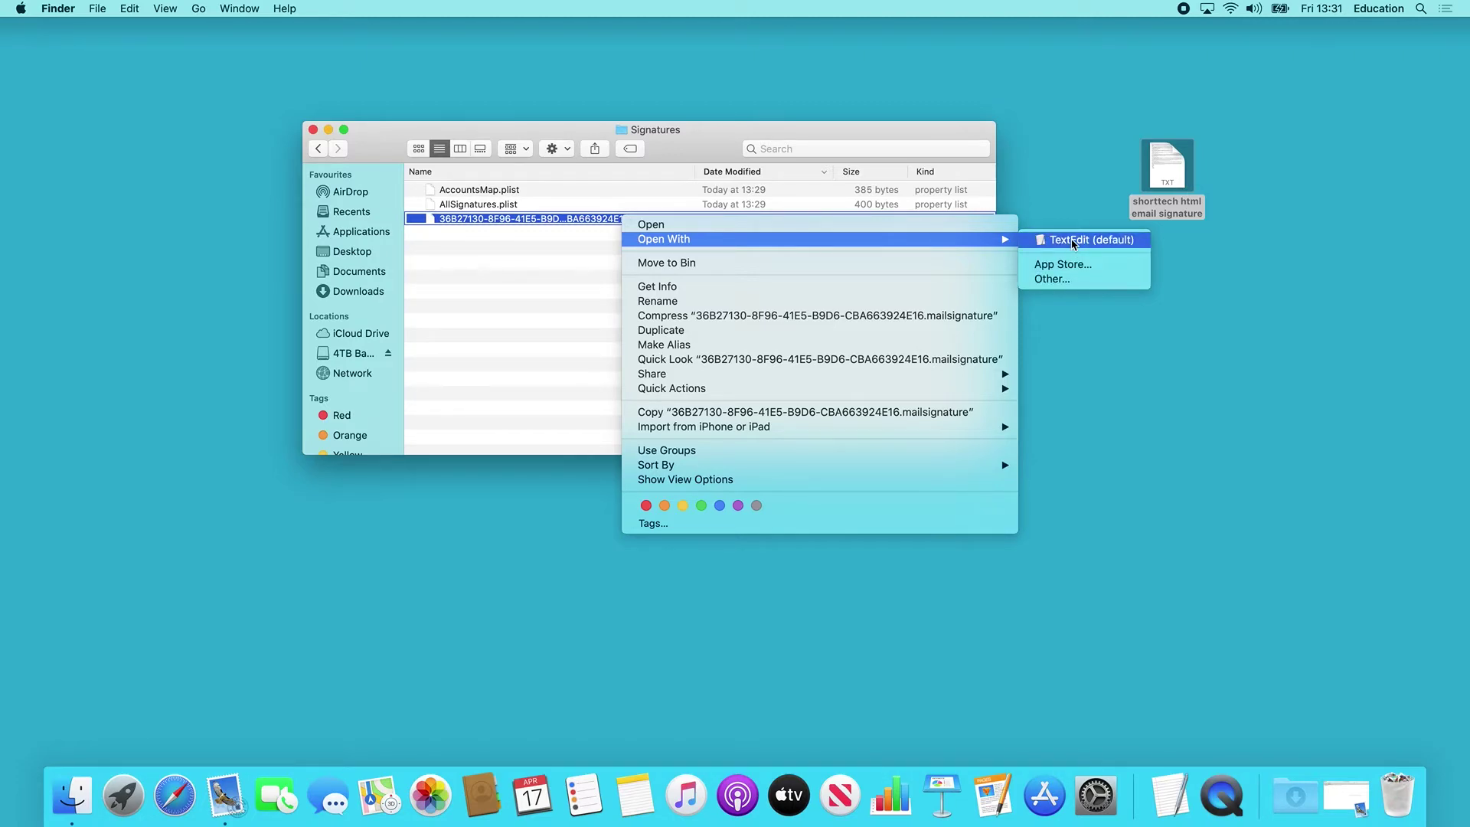
{"action": "left_click", "coordinate": [1074, 240]}
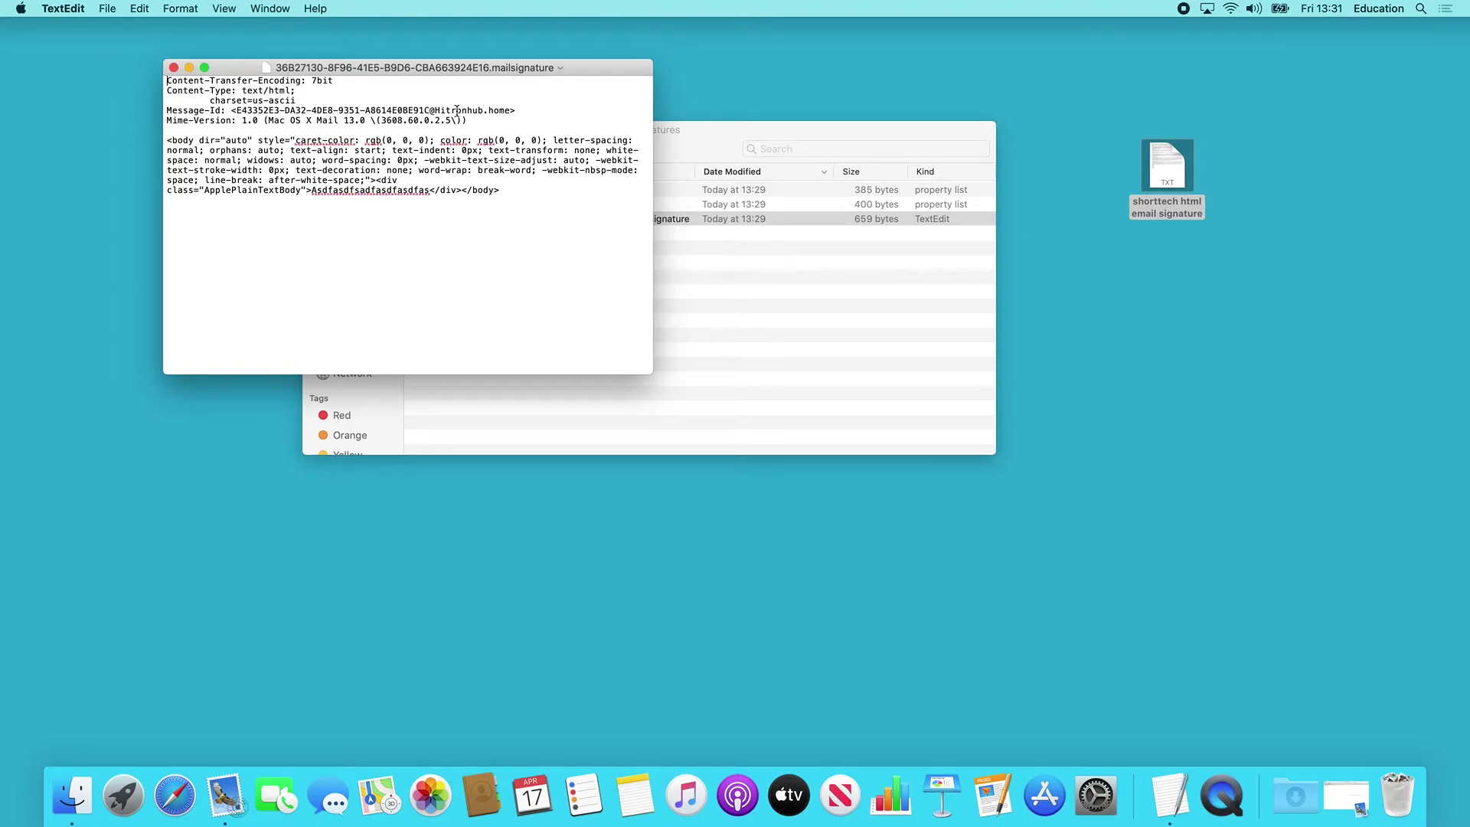
Select the whole <body> HTML paragraph with the placeholder text and delete it.
{"action": "left_click", "coordinate": [477, 120], "text": "shift"}
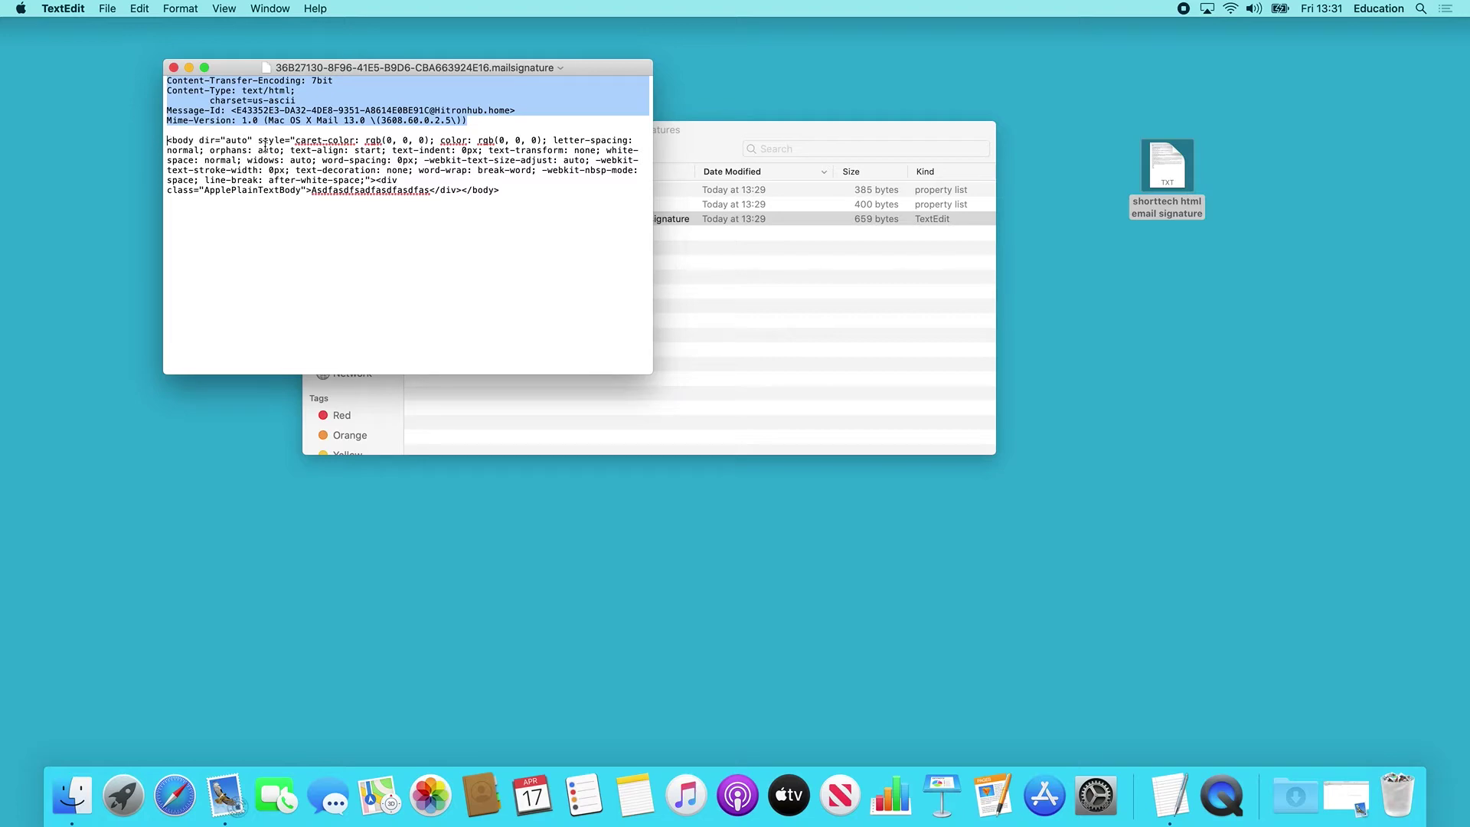
{"action": "left_click_drag", "start_coordinate": [290, 151], "coordinate": [165, 142]}
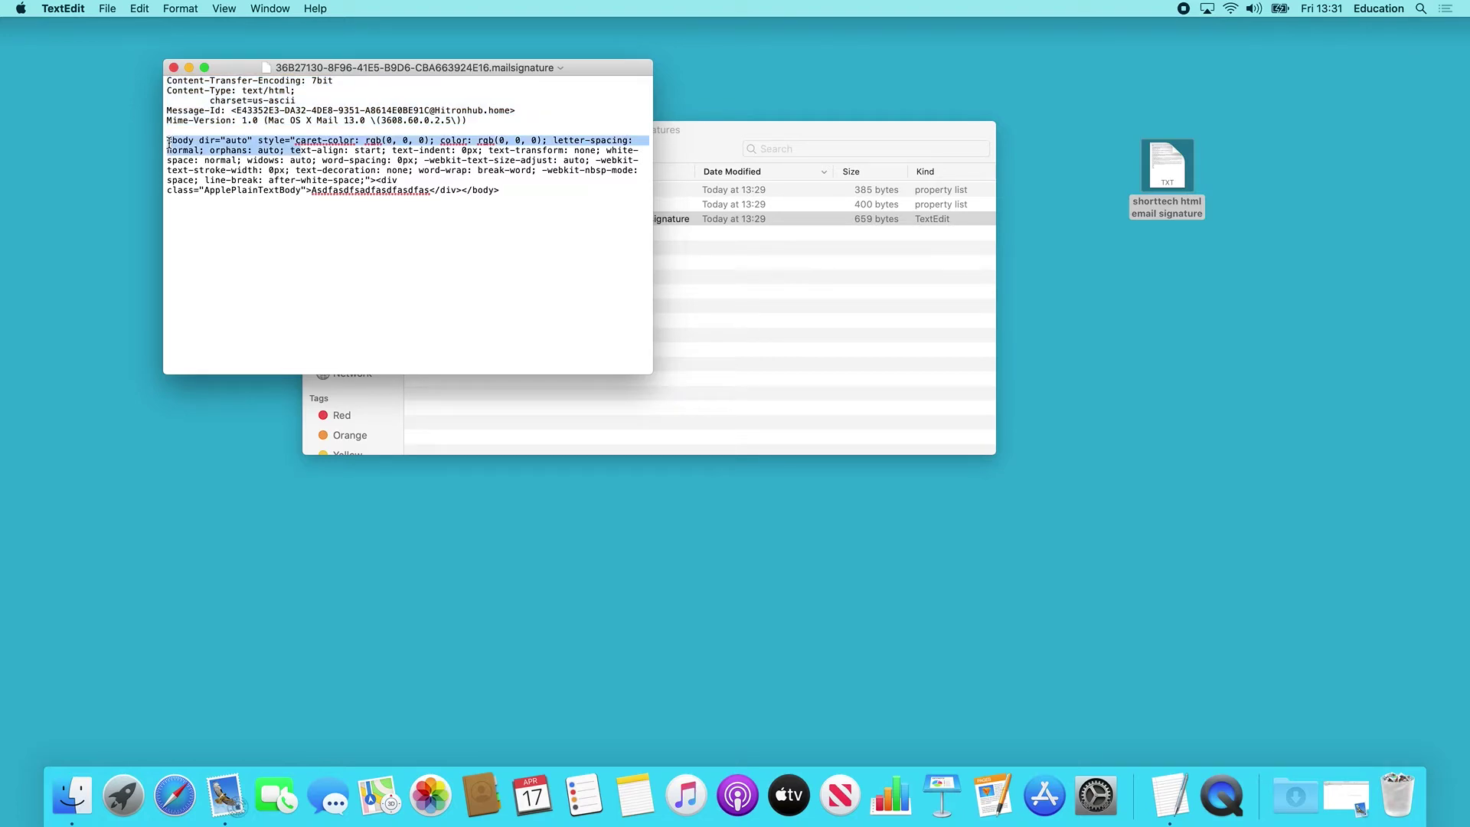
{"action": "left_click", "coordinate": [499, 191], "text": "shift"}
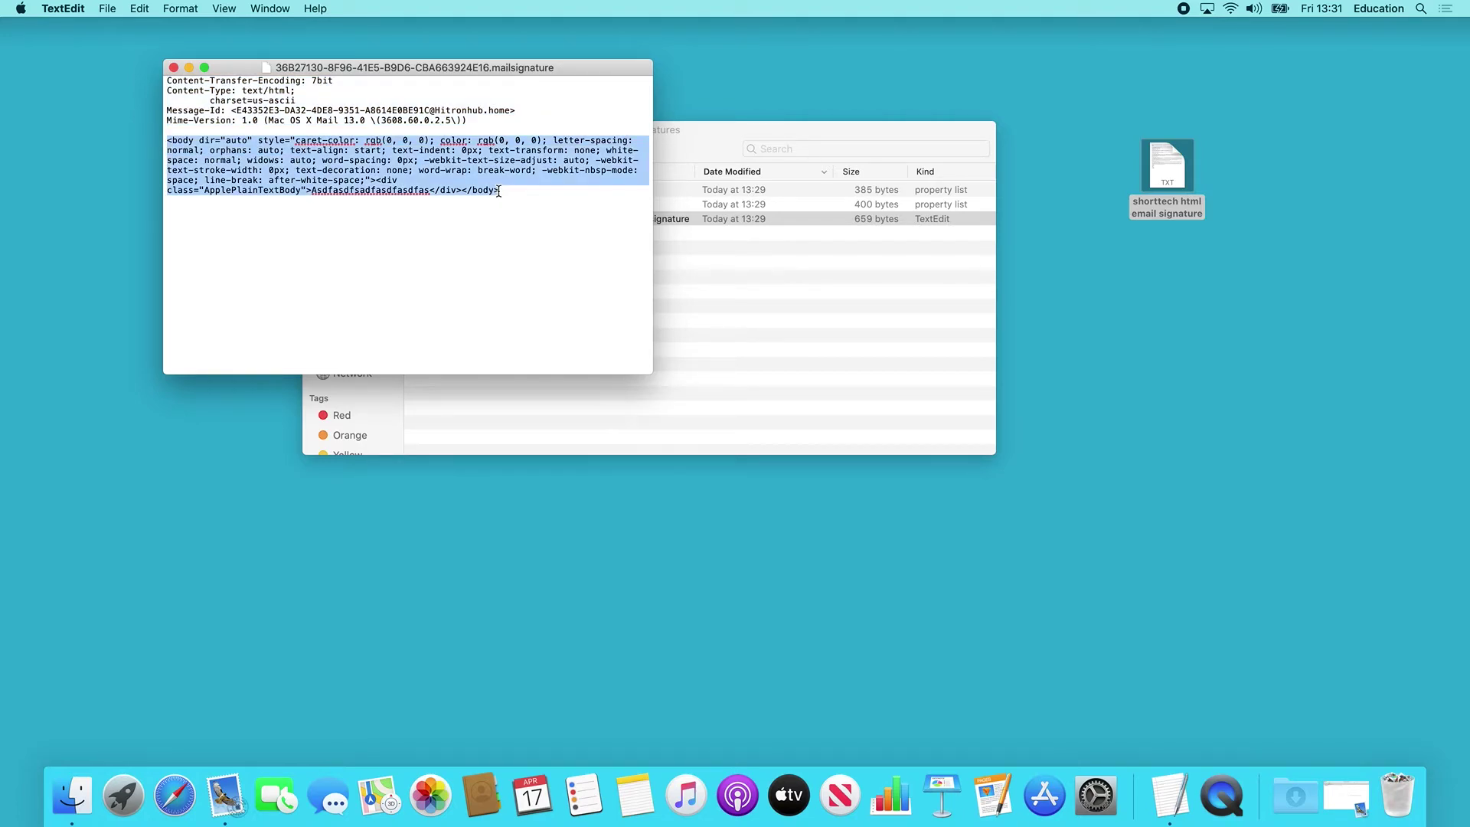
{"action": "left_click", "coordinate": [311, 169]}
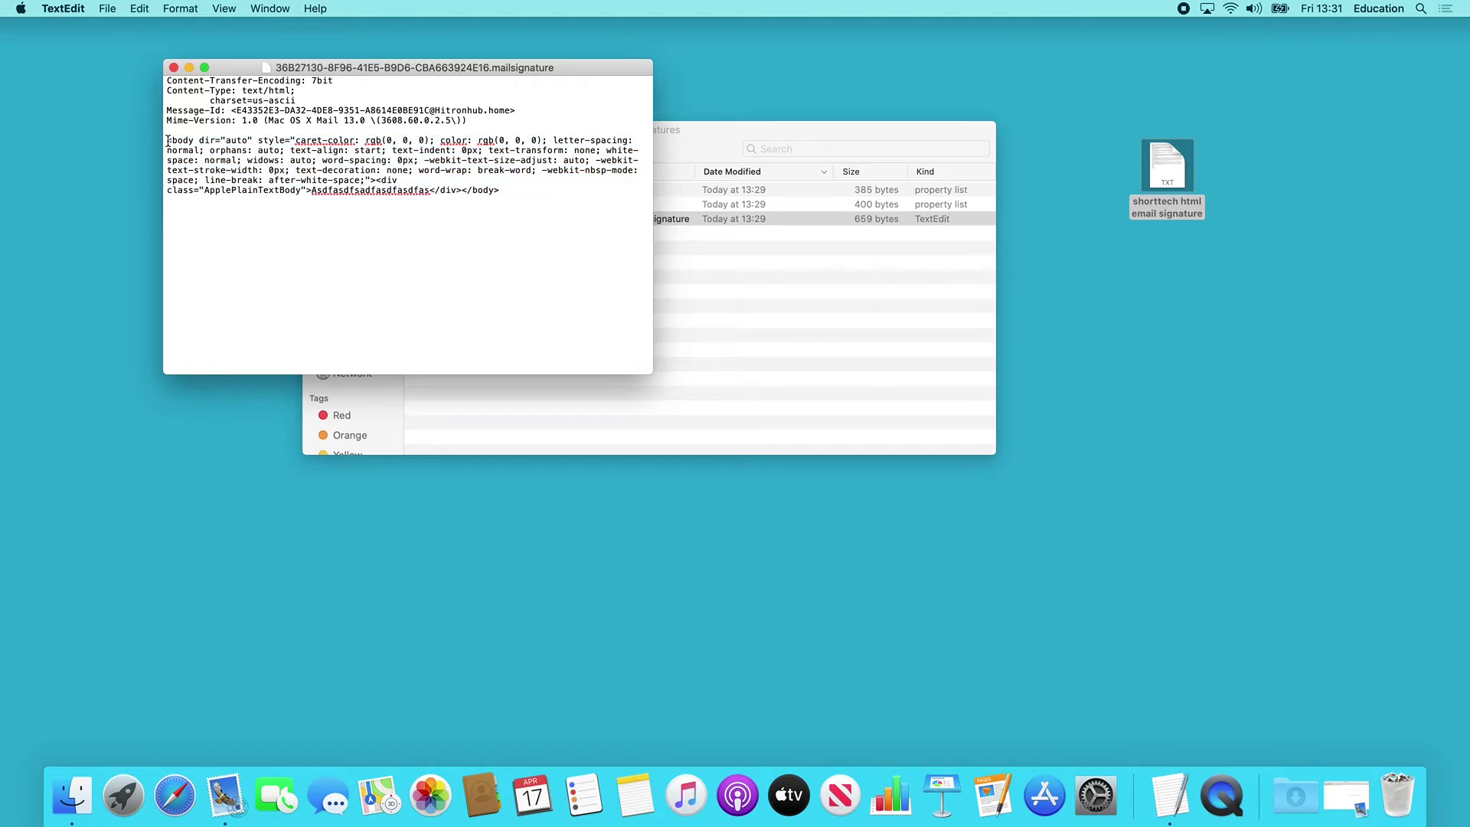
{"action": "left_click", "coordinate": [503, 190], "text": "shift"}
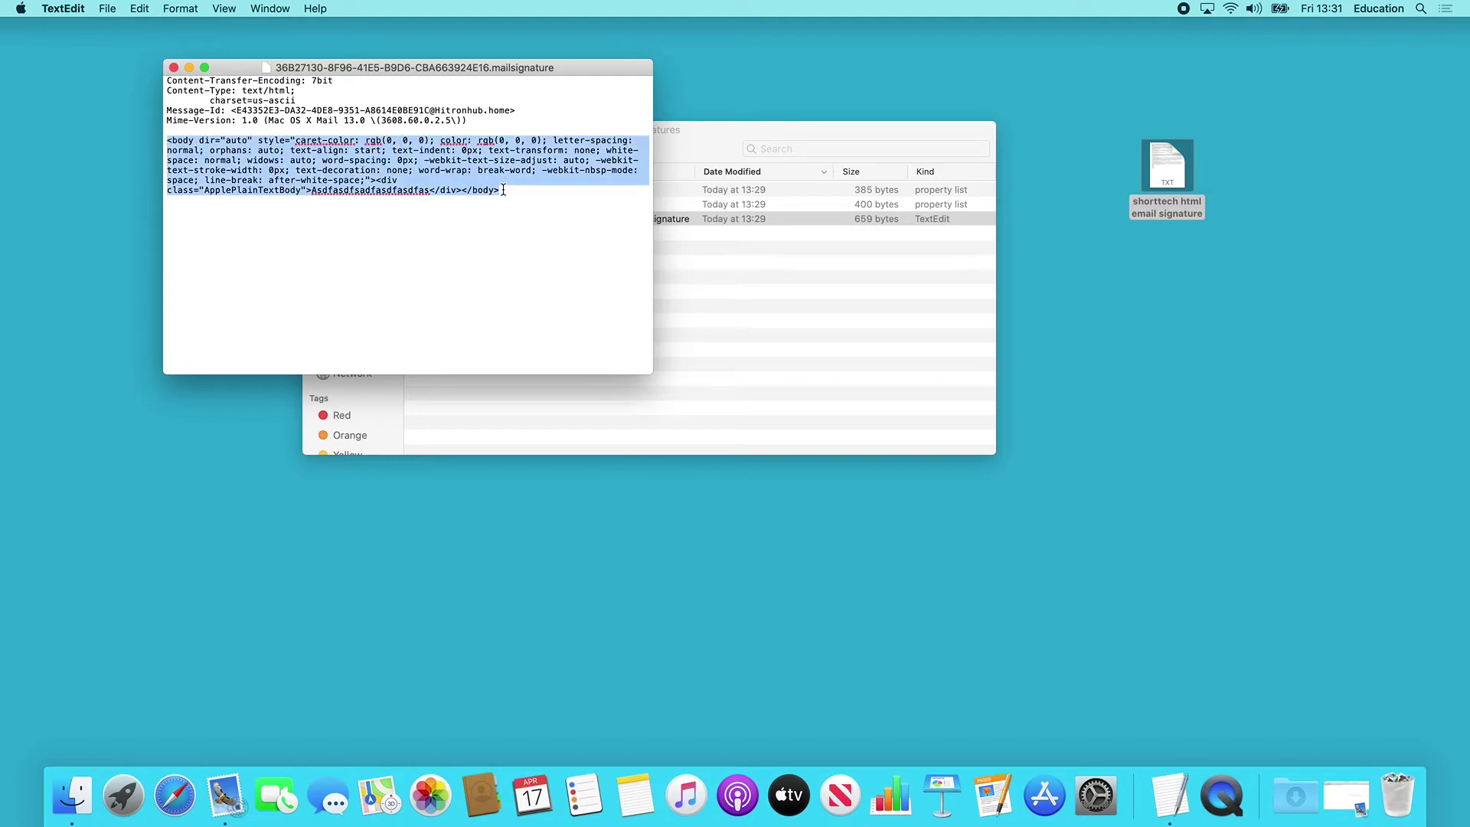
{"action": "key", "text": "BackSpace"}
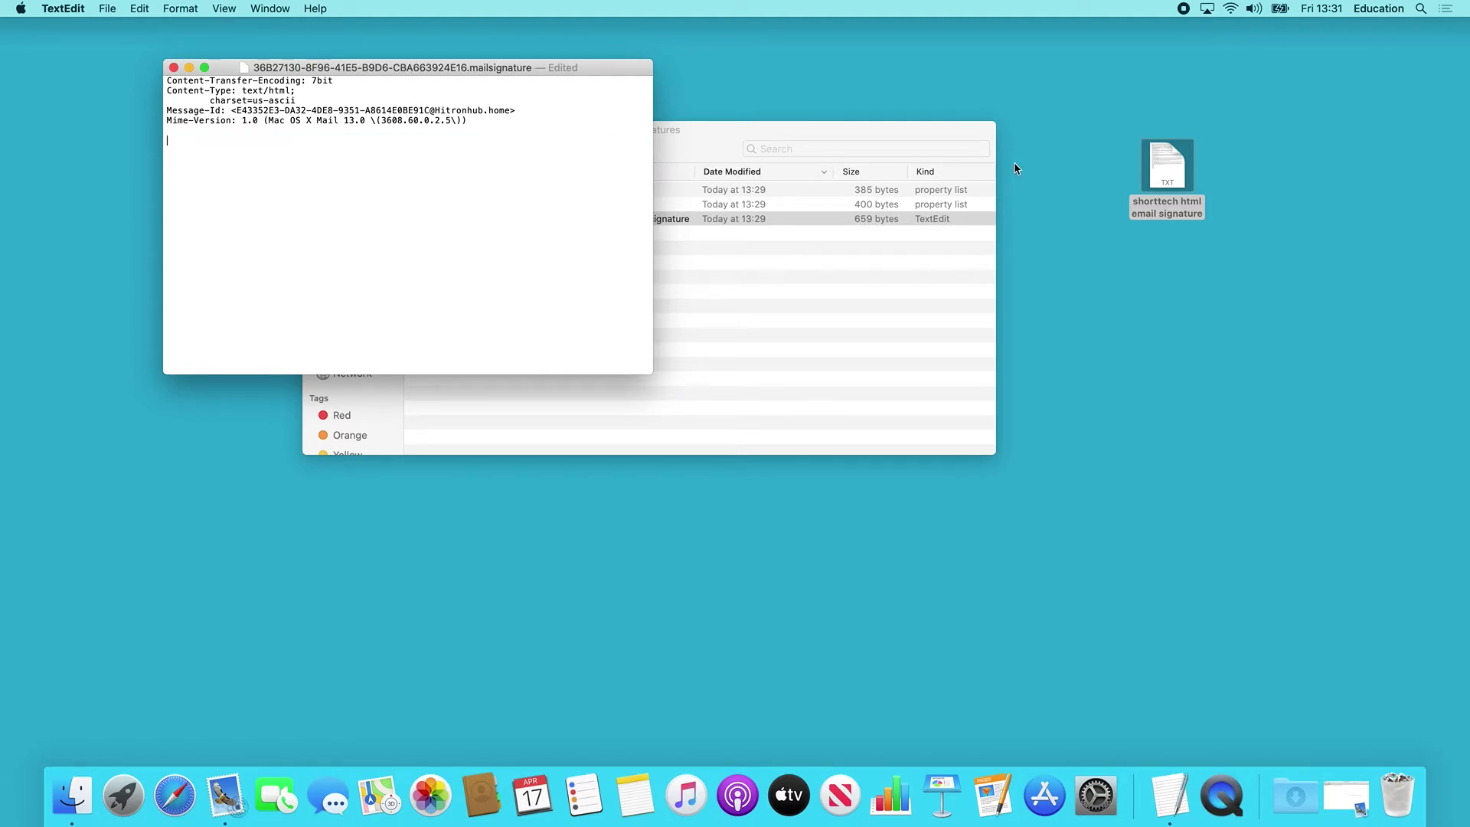
Open 'shorttech html email signature' and copy all of its HTML code.
{"action": "left_click", "coordinate": [1154, 177]}
{"action": "double_click", "coordinate": [1155, 177]}
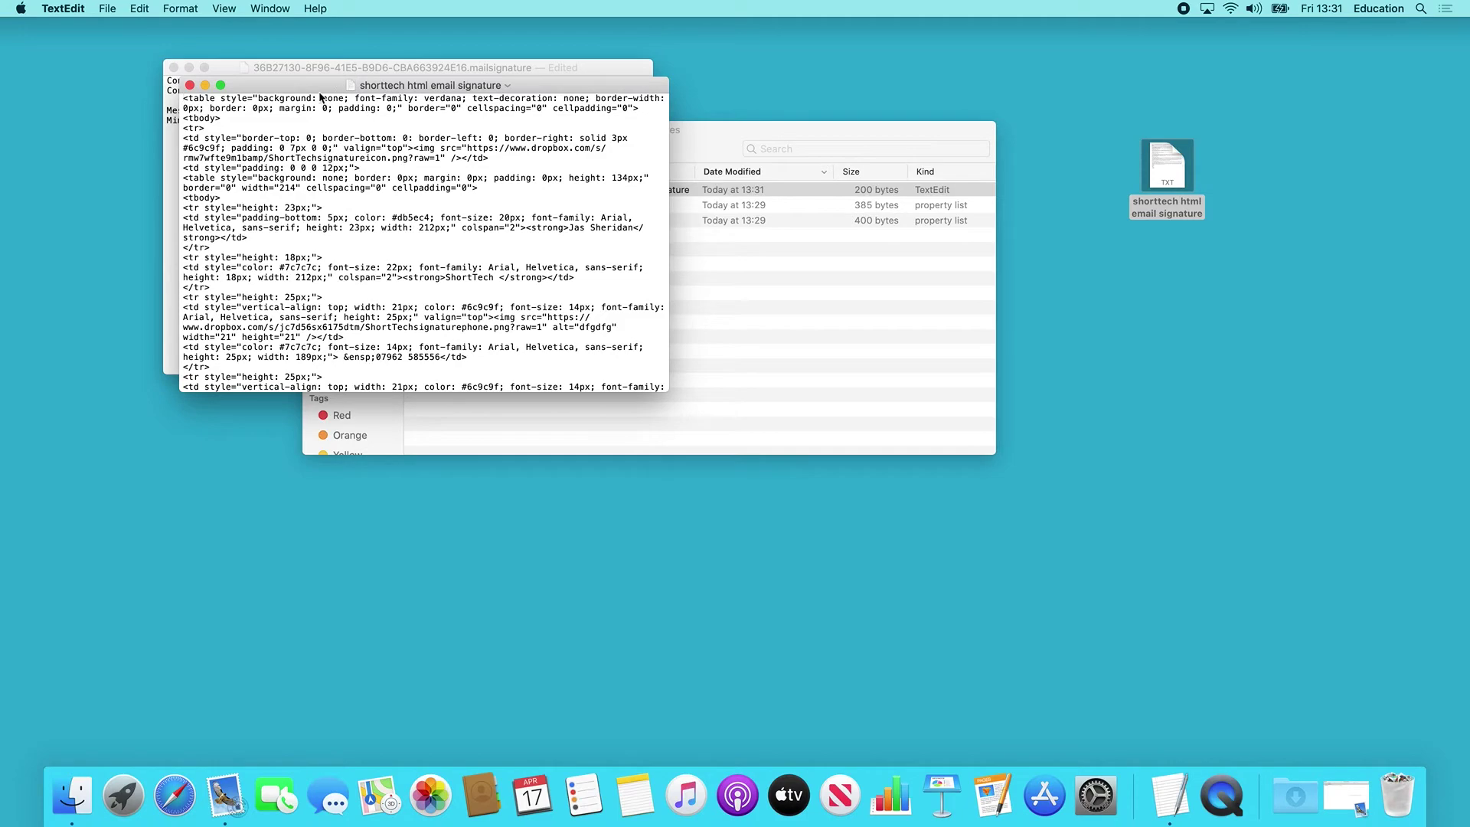
{"action": "left_click_drag", "start_coordinate": [310, 93], "coordinate": [1044, 95]}
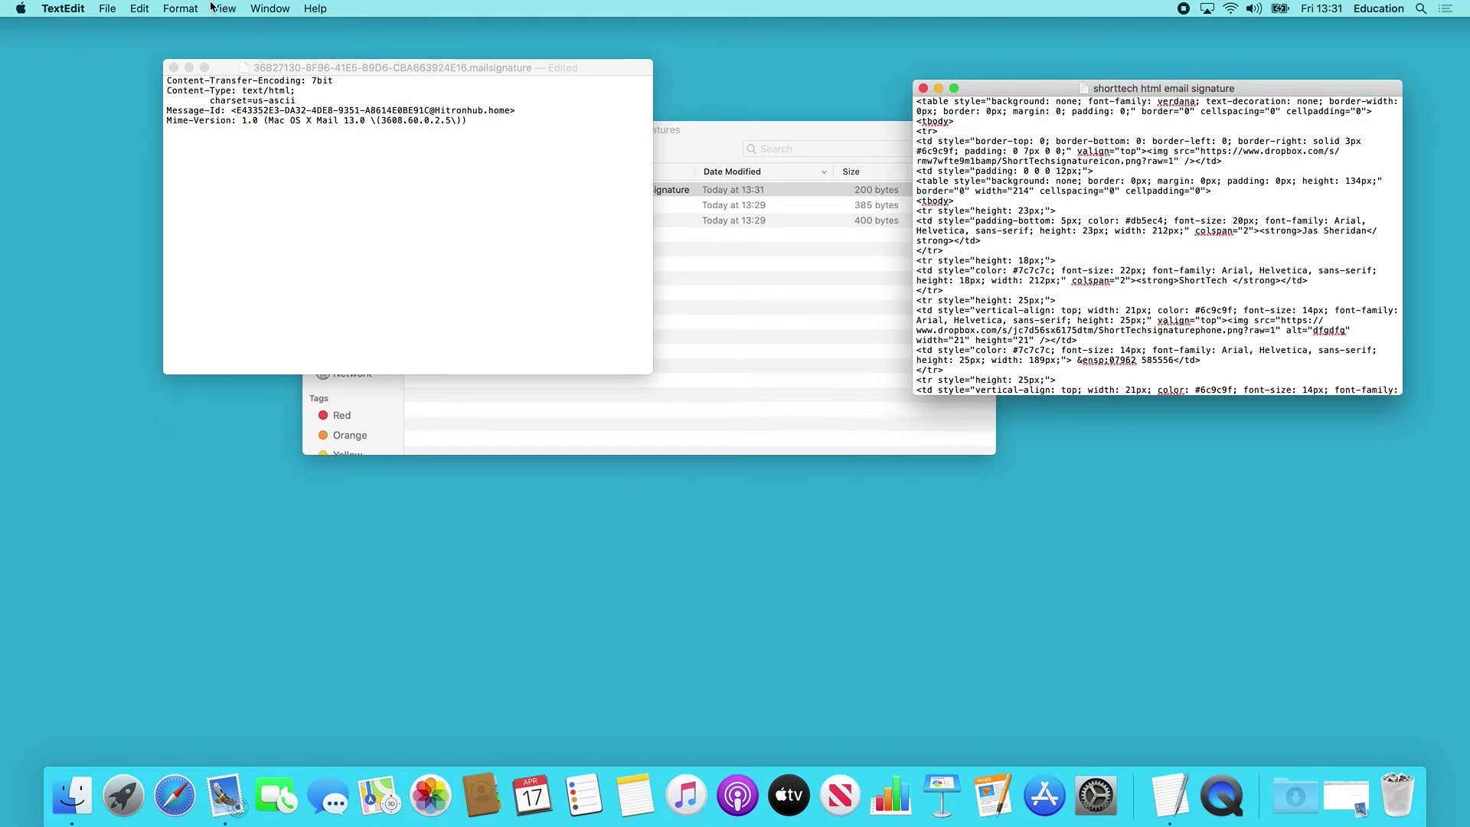
{"action": "left_click", "coordinate": [159, 11]}
{"action": "mouse_move", "coordinate": [140, 10]}
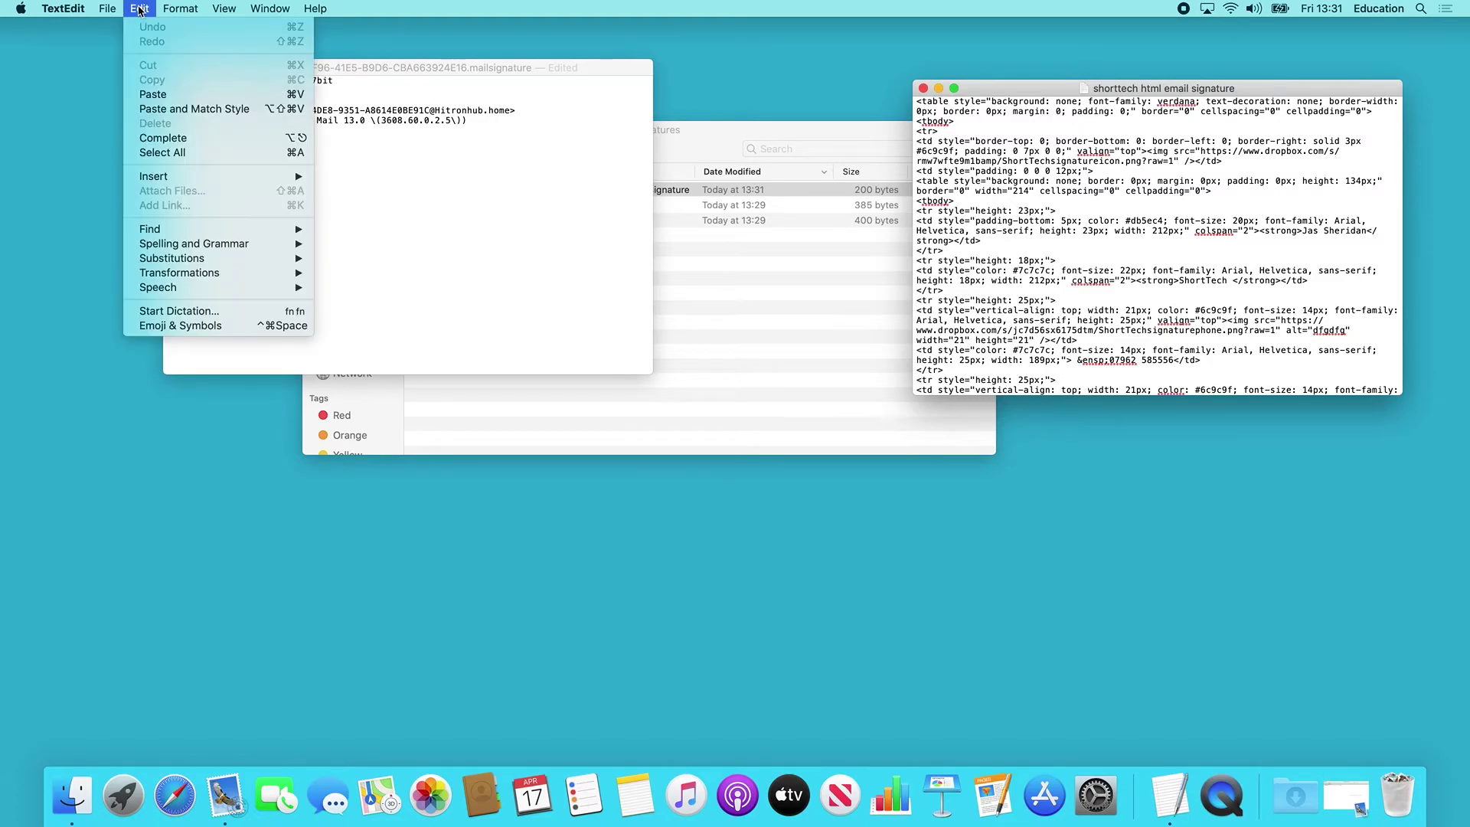
{"action": "left_click", "coordinate": [162, 152]}
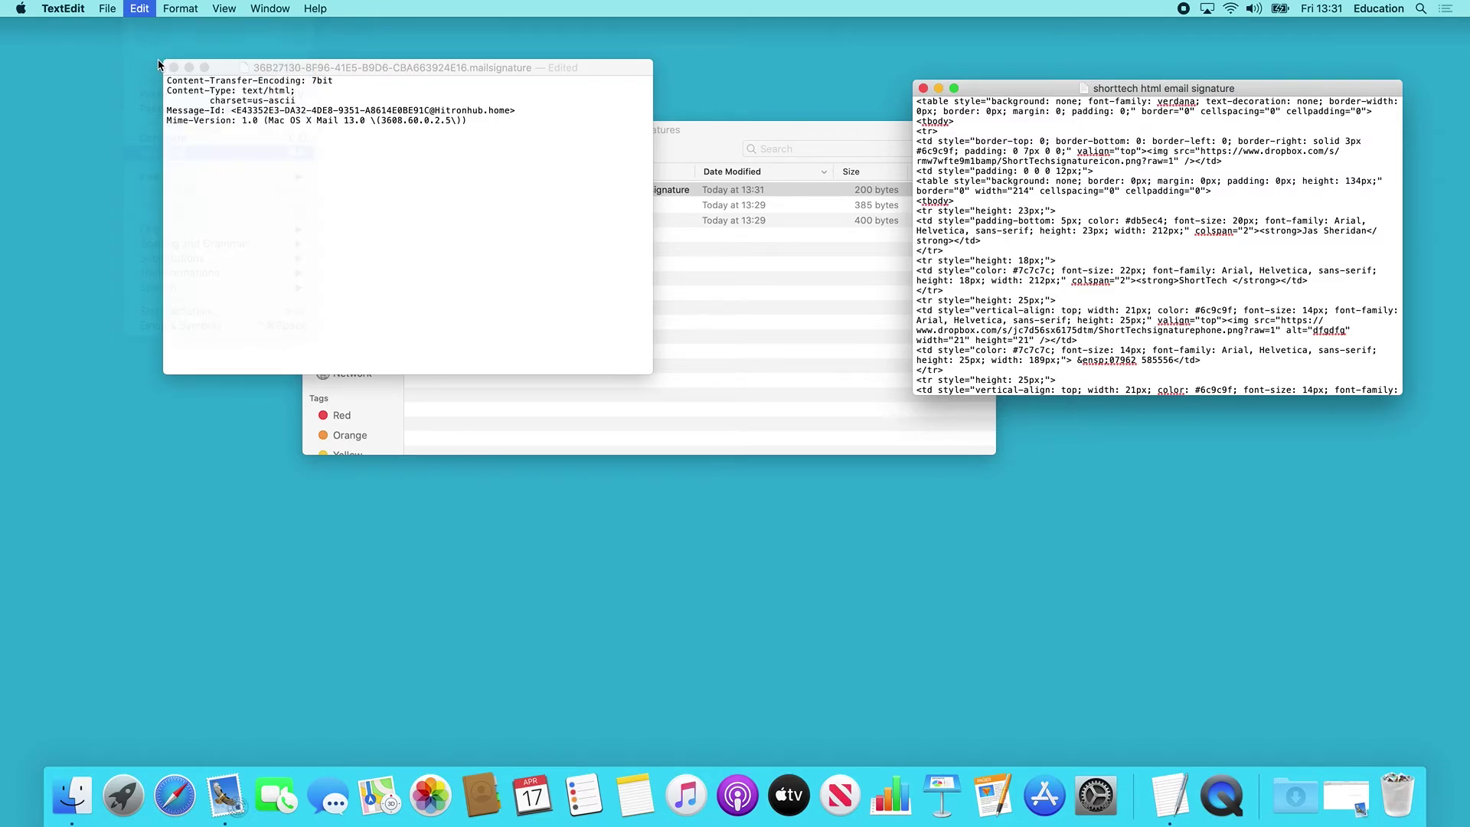
{"action": "left_click", "coordinate": [140, 8]}
{"action": "left_click", "coordinate": [152, 80]}
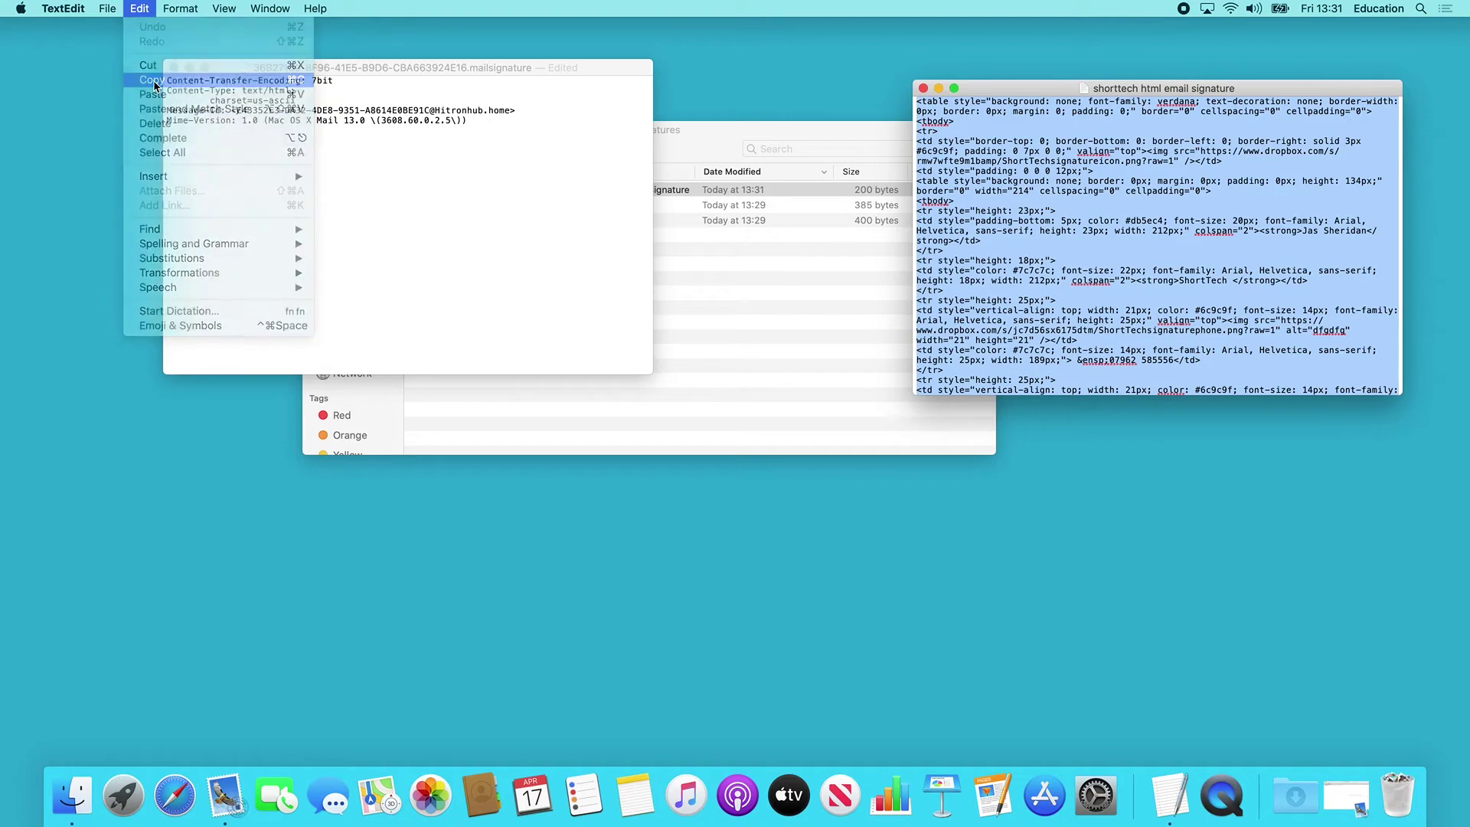
Paste the HTML code under the .mailsignature headers and close the file.
{"action": "left_click", "coordinate": [308, 212]}
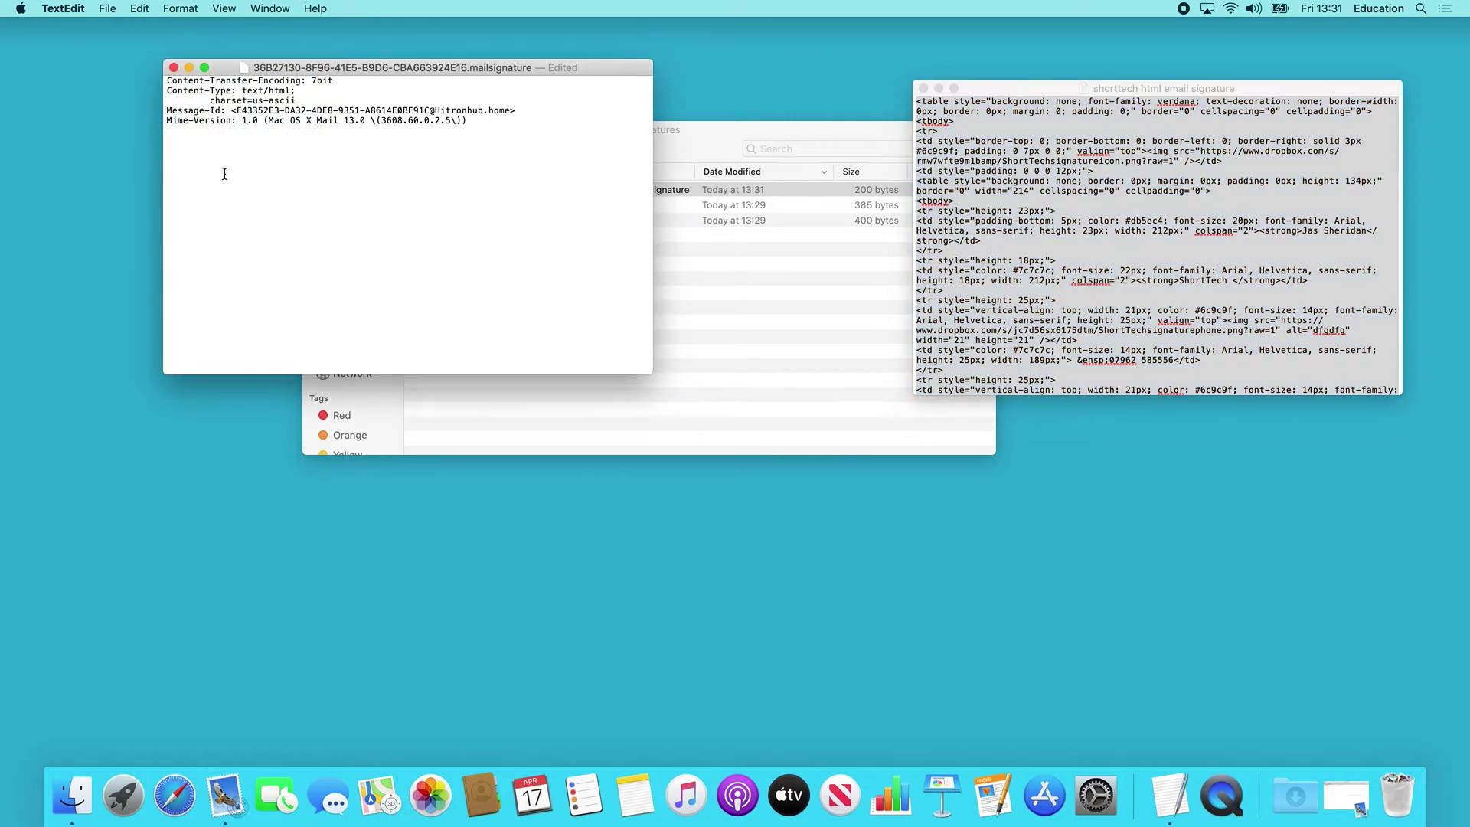
{"action": "left_click", "coordinate": [140, 9]}
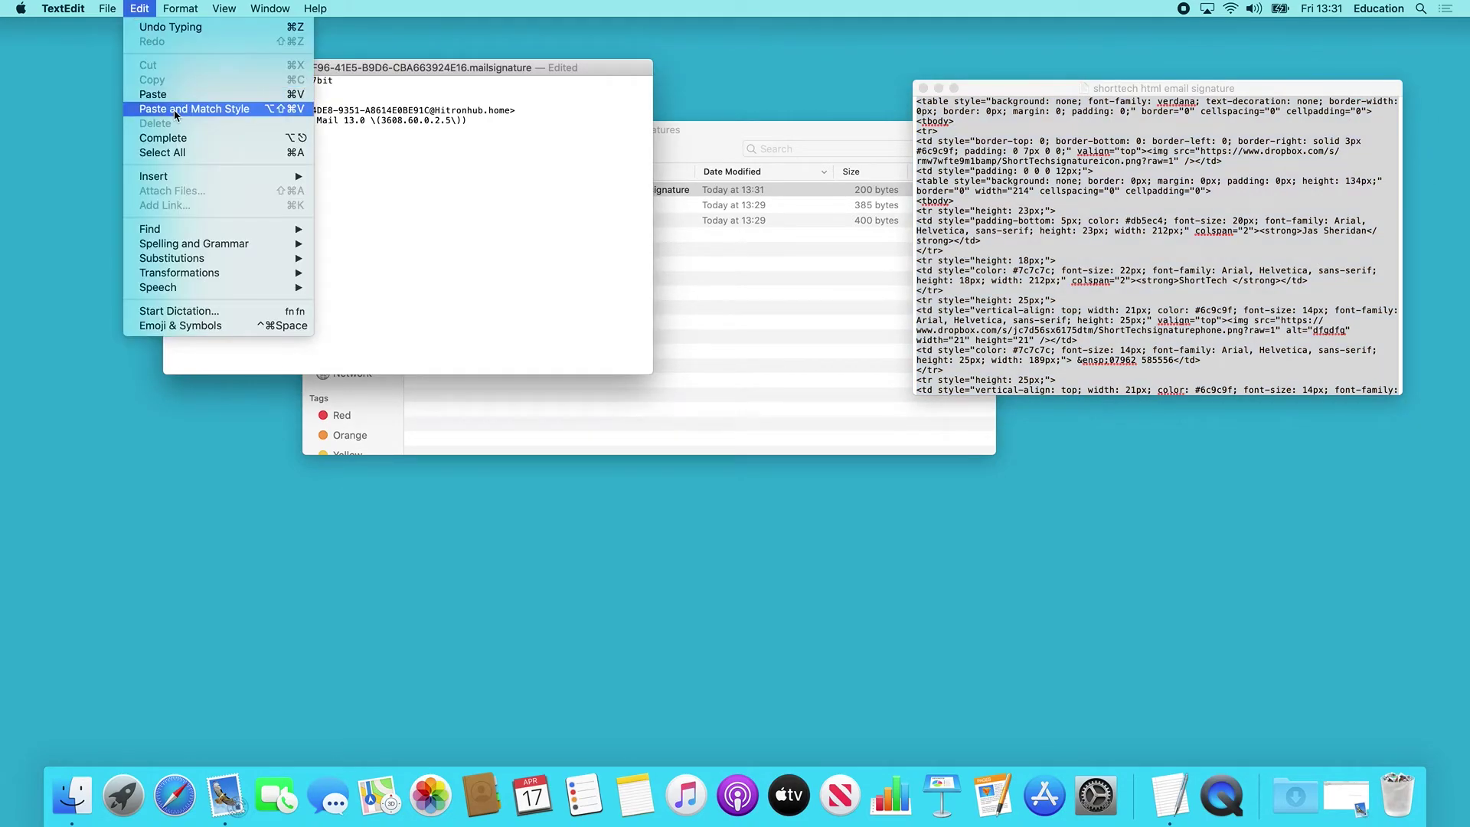
{"action": "left_click", "coordinate": [170, 100]}
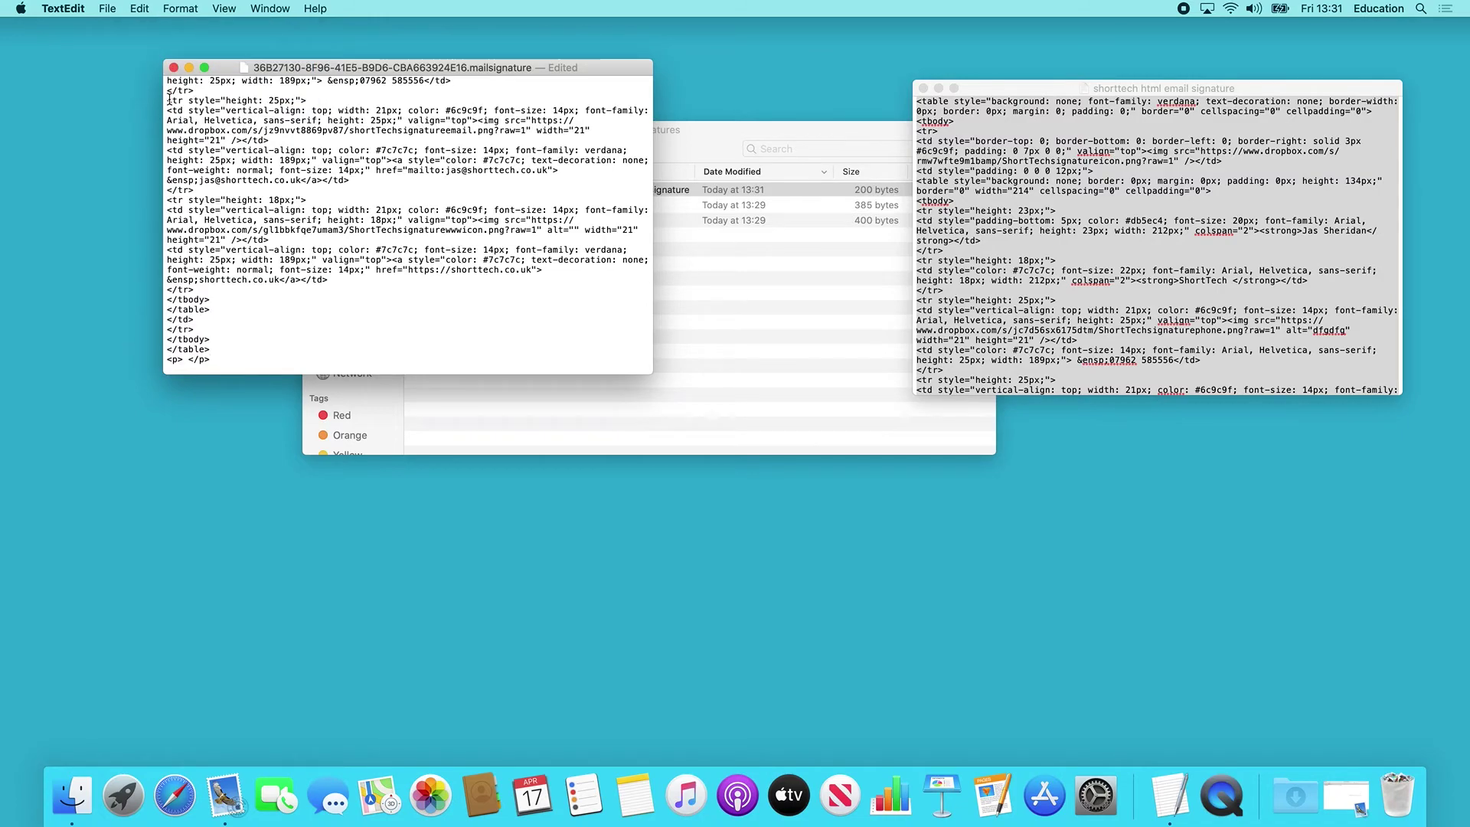
{"action": "left_click", "coordinate": [173, 68]}
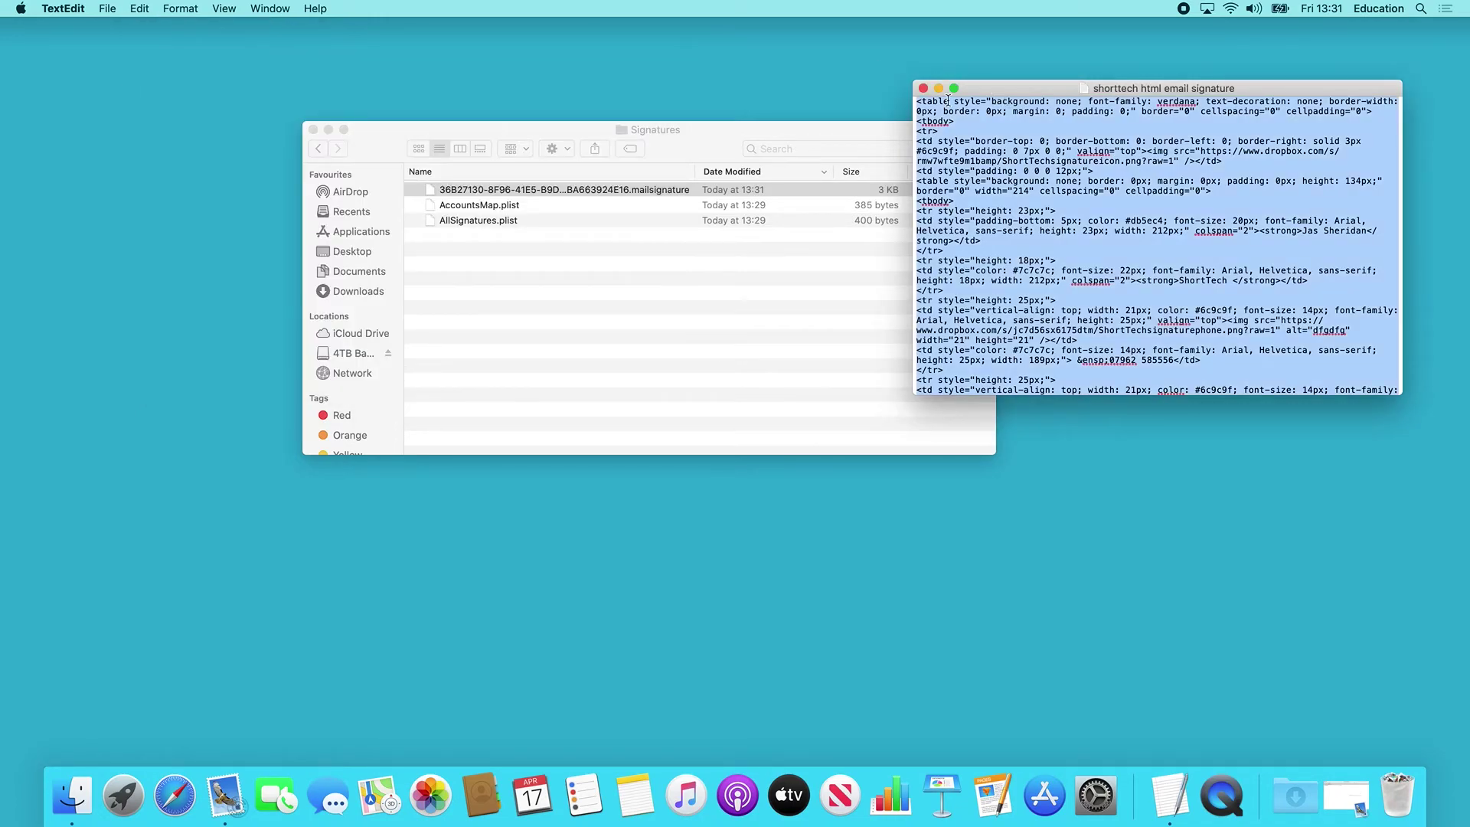
Close the TextEdit and Finder windows, then quit and relaunch Mail.
{"action": "left_click", "coordinate": [923, 89]}
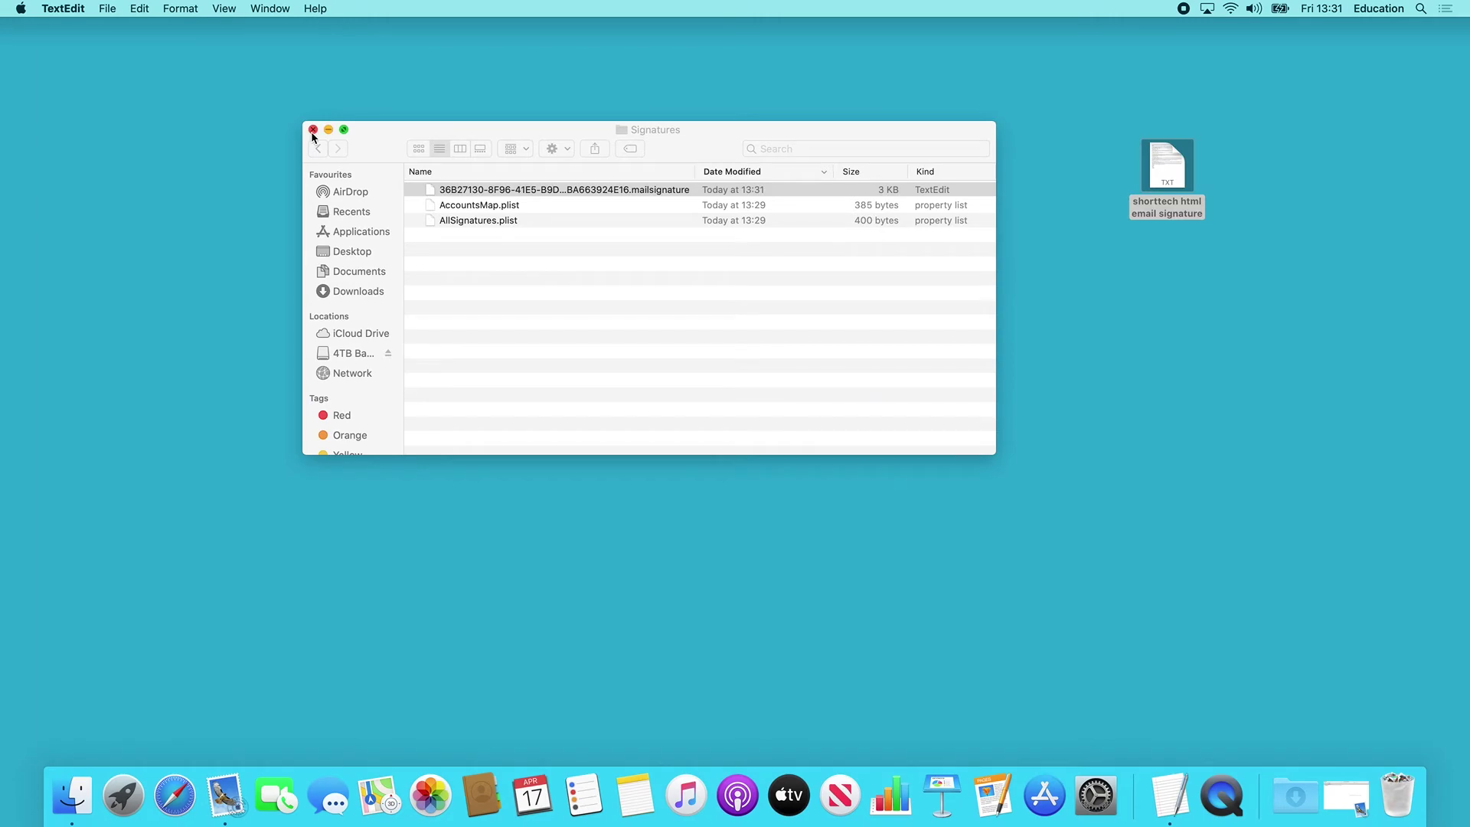
{"action": "left_click", "coordinate": [313, 129]}
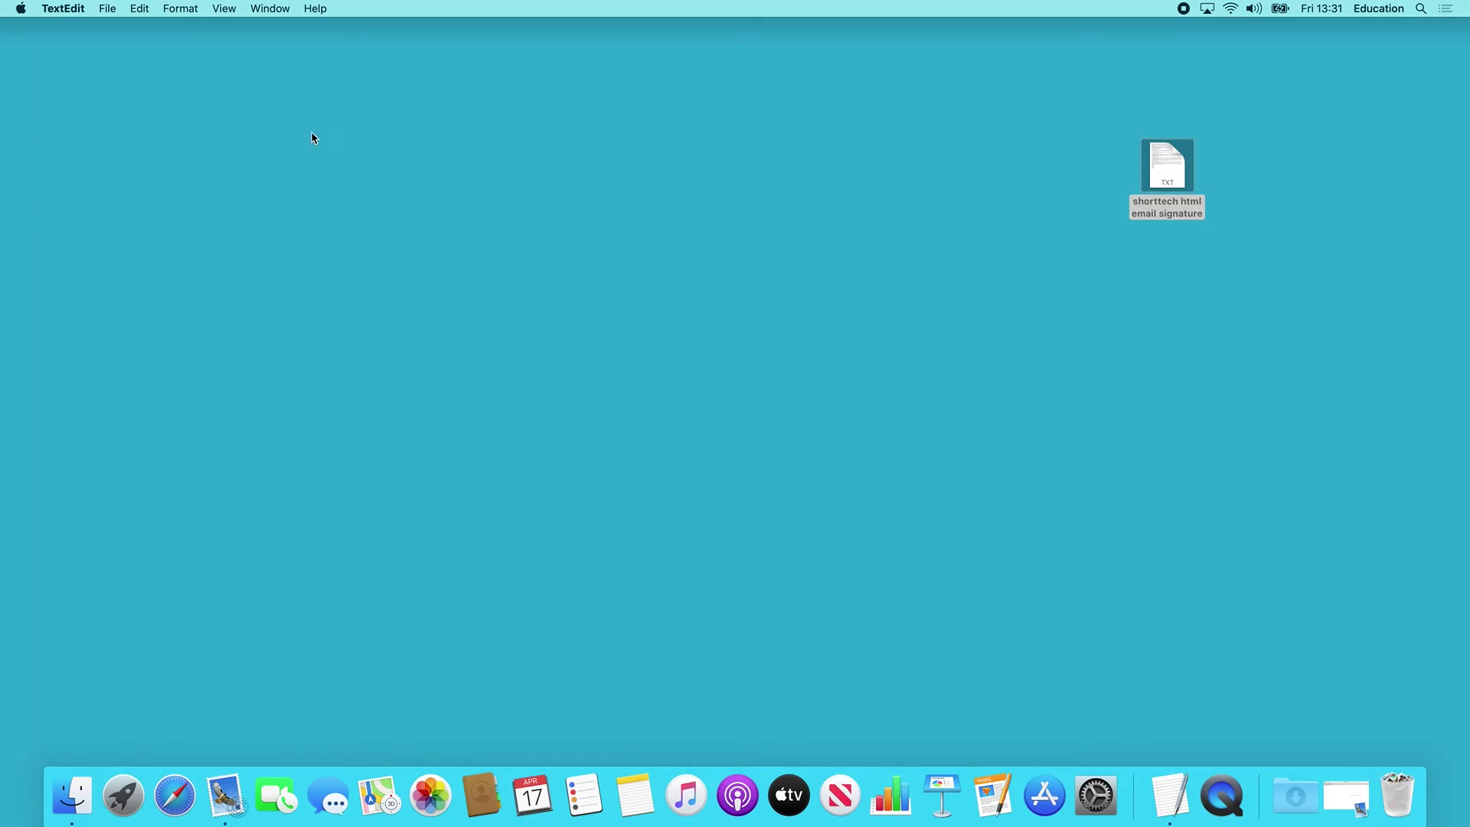
{"action": "left_click", "coordinate": [225, 796]}
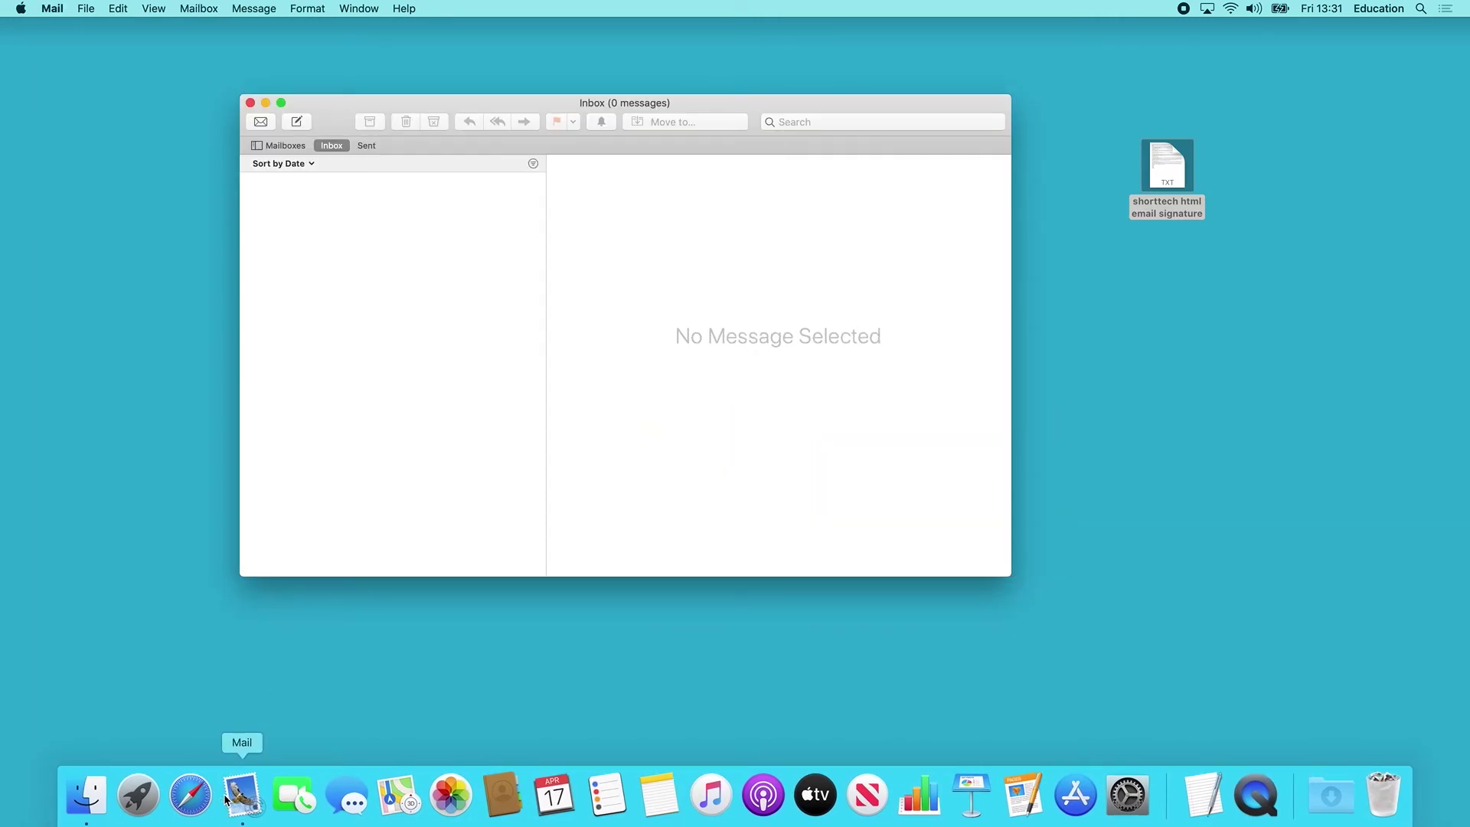
{"action": "left_click", "coordinate": [50, 7]}
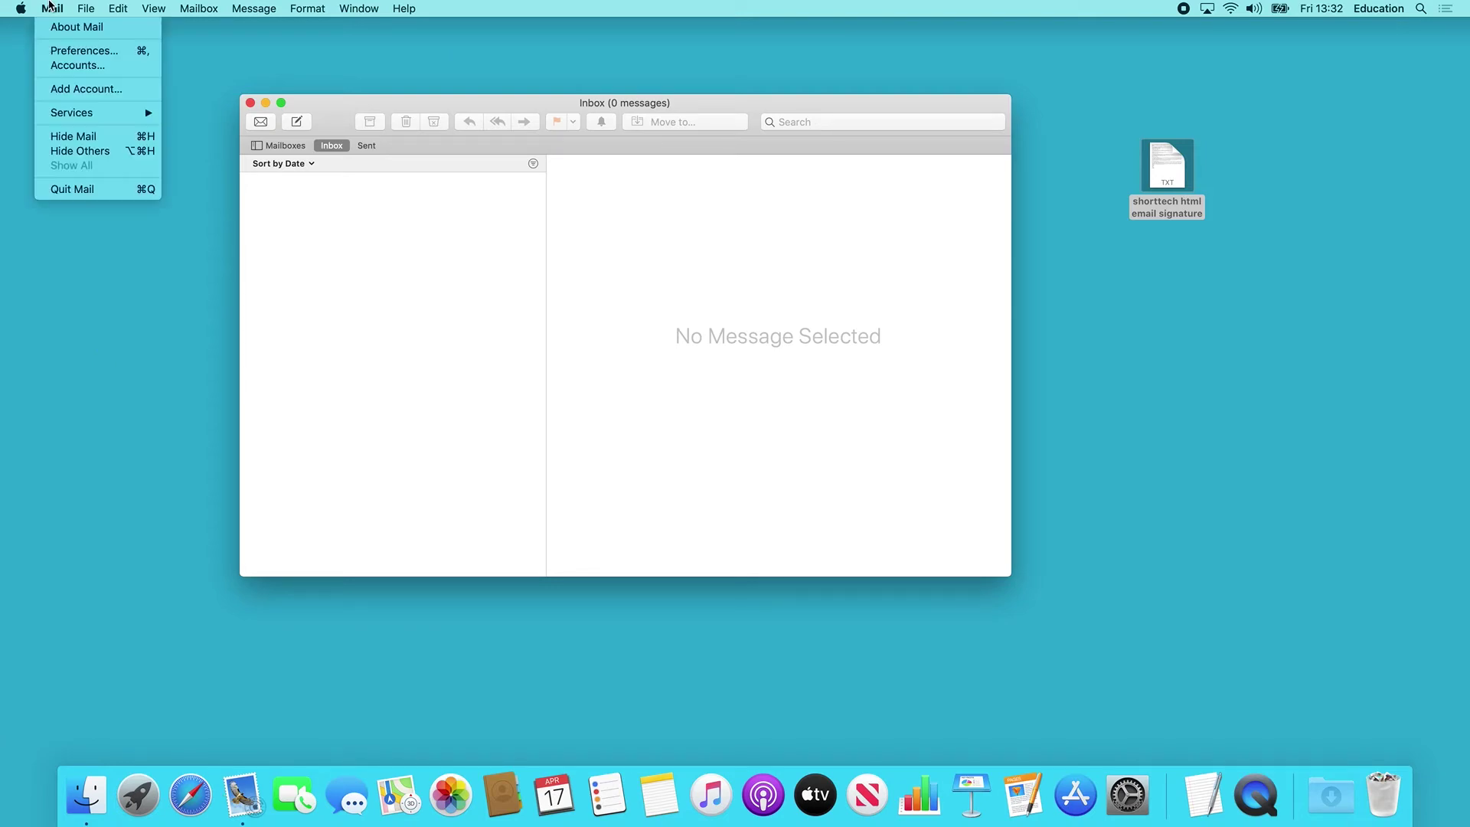
{"action": "left_click", "coordinate": [74, 193]}
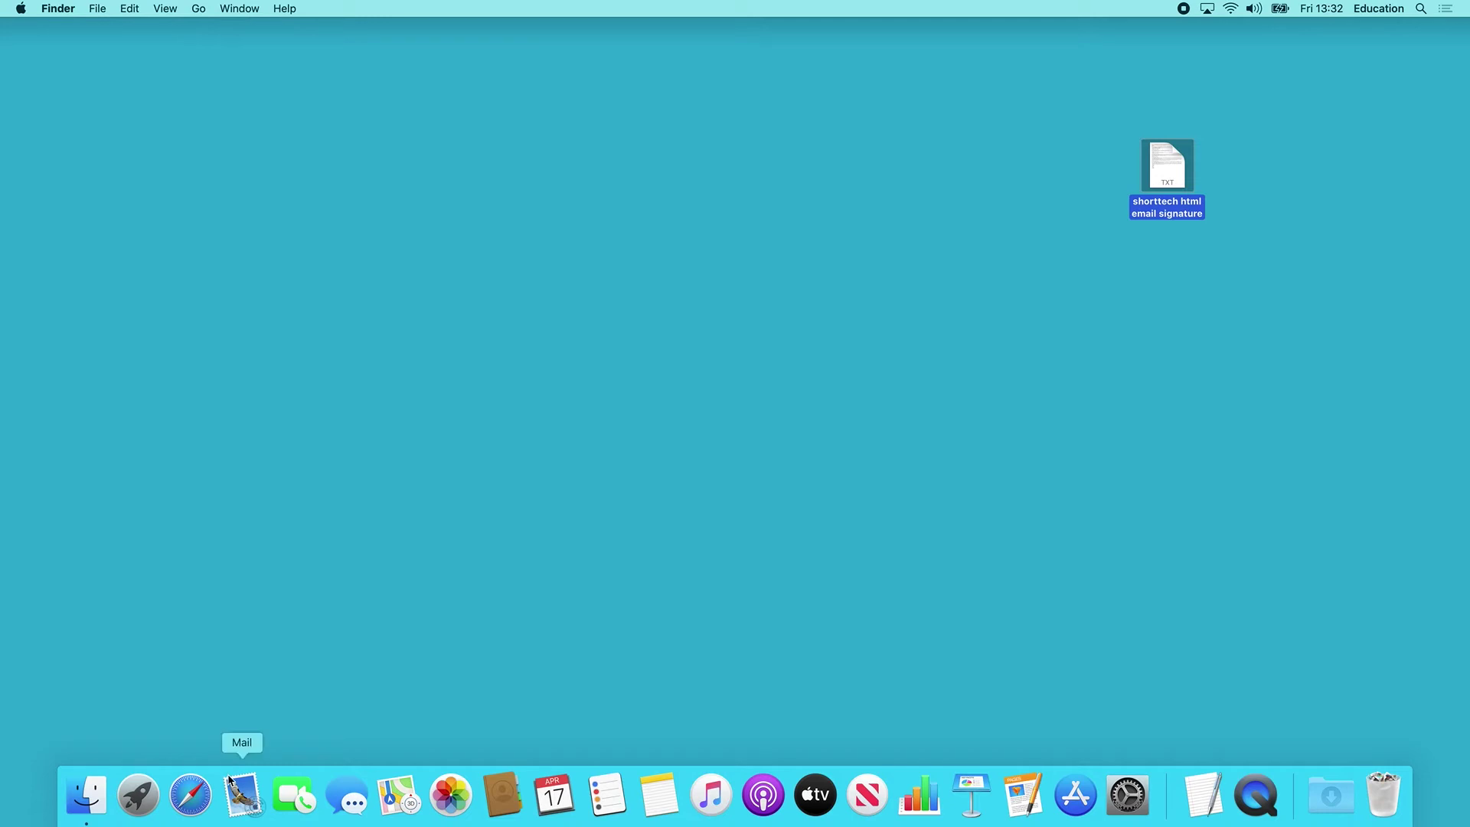
{"action": "left_click", "coordinate": [245, 801]}
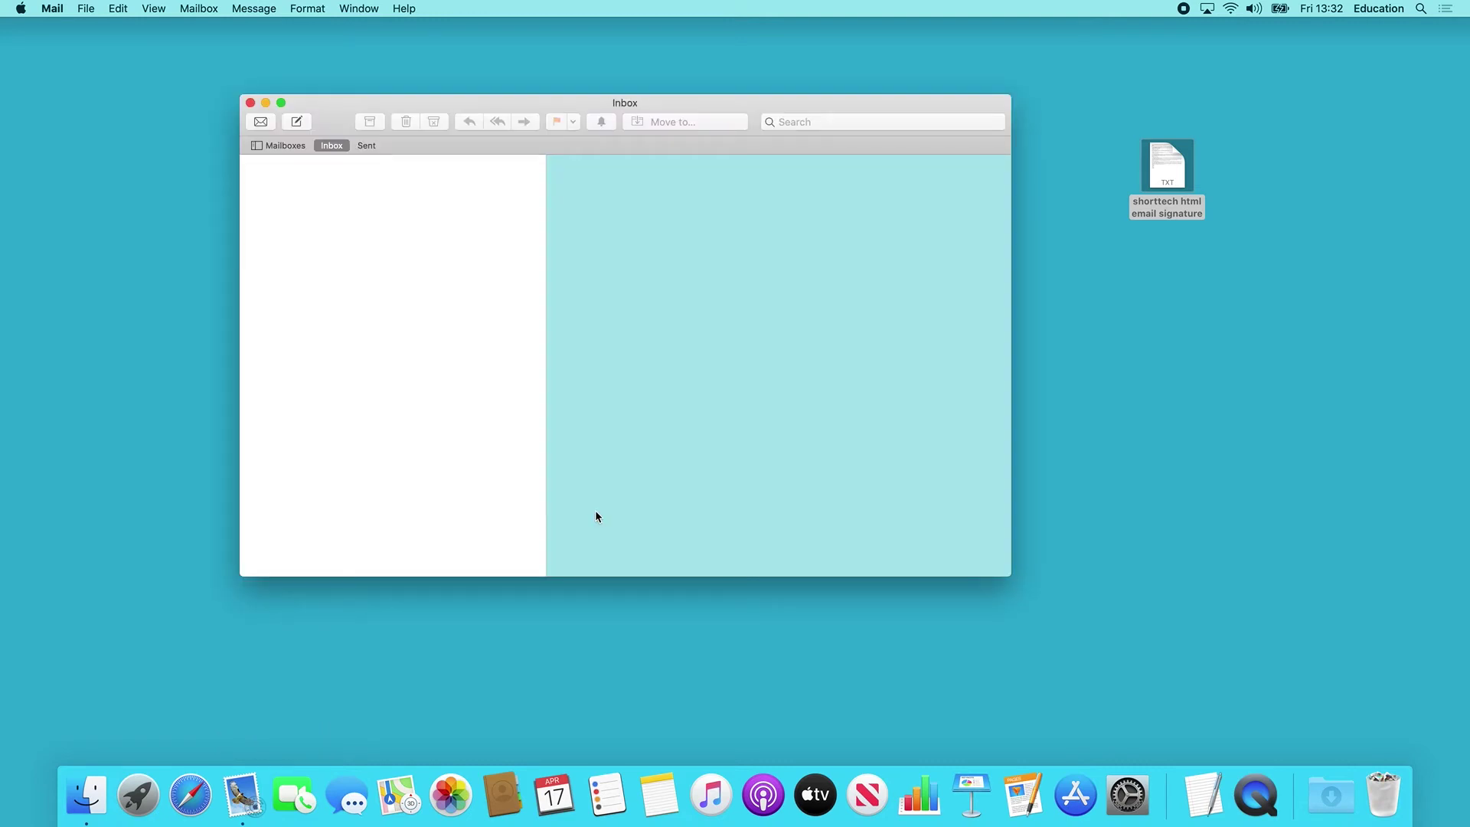
{"action": "left_click", "coordinate": [54, 8]}
In Signatures preferences, drag ShortTech Signature onto the Shorttech account.
{"action": "left_click", "coordinate": [71, 52]}
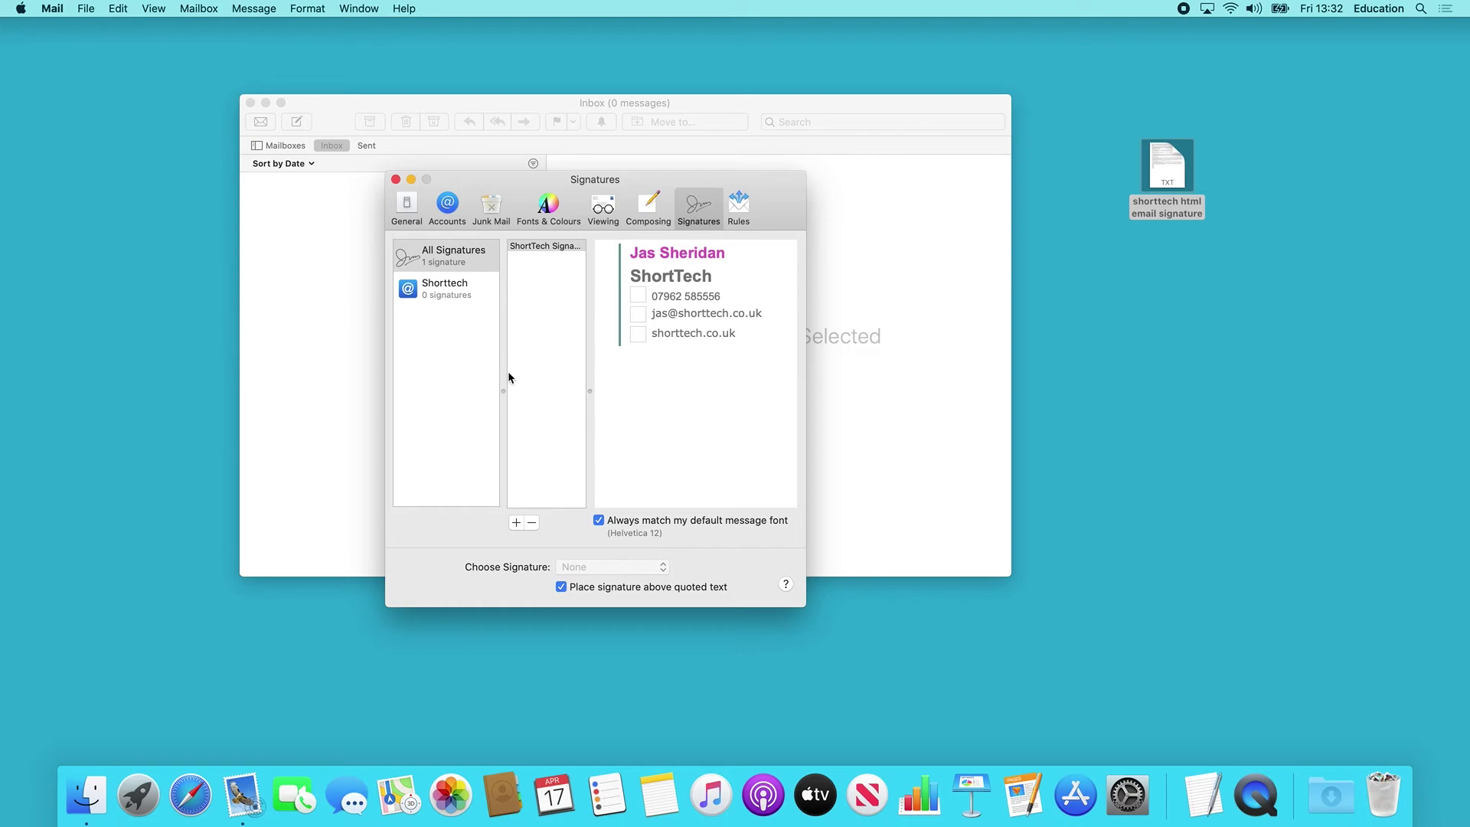
{"action": "left_click", "coordinate": [536, 247]}
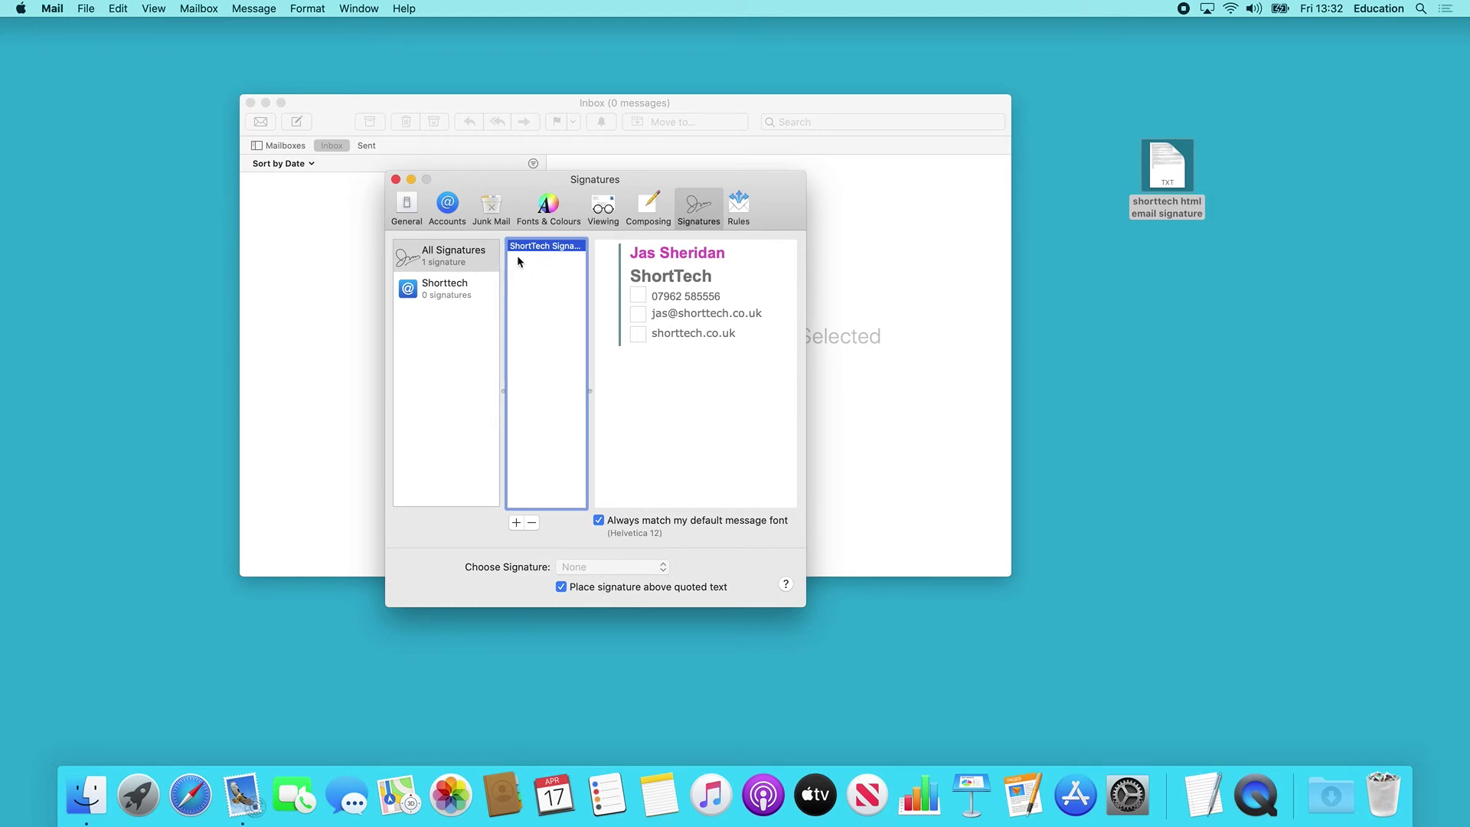
{"action": "left_click", "coordinate": [439, 310]}
{"action": "left_click", "coordinate": [444, 299]}
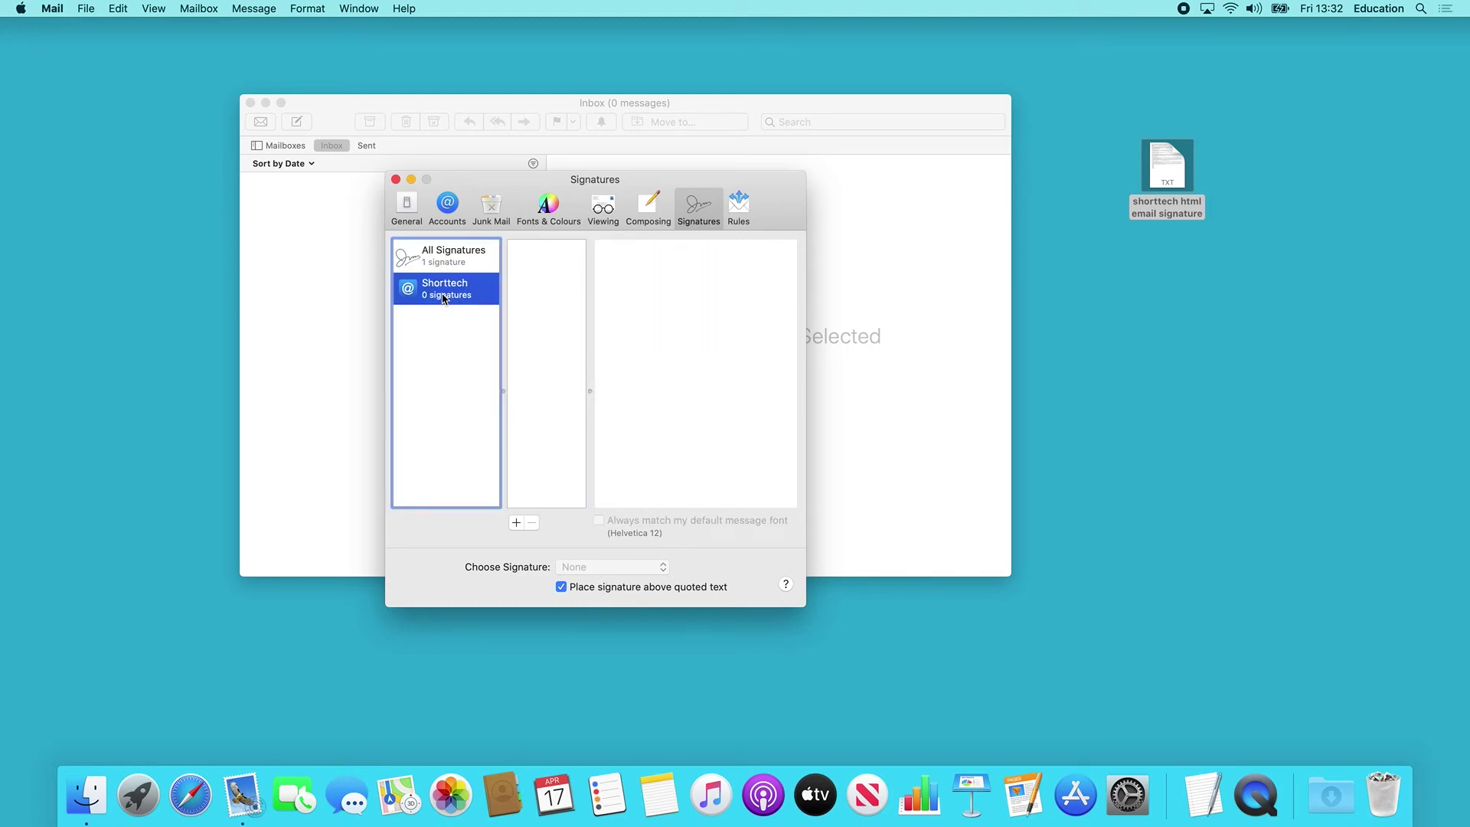
{"action": "left_click", "coordinate": [466, 260]}
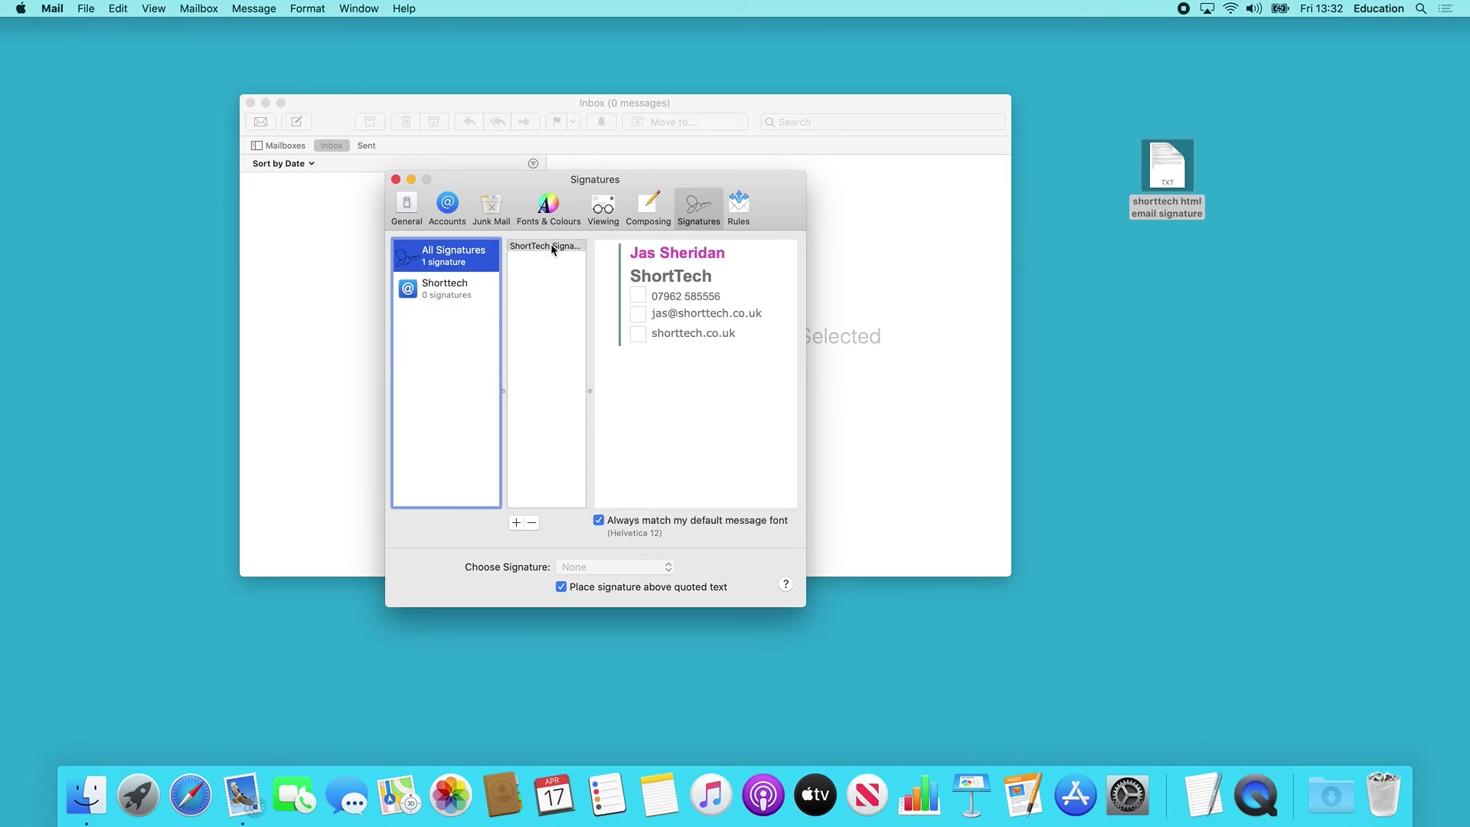
{"action": "left_click_drag", "start_coordinate": [535, 250], "coordinate": [462, 294]}
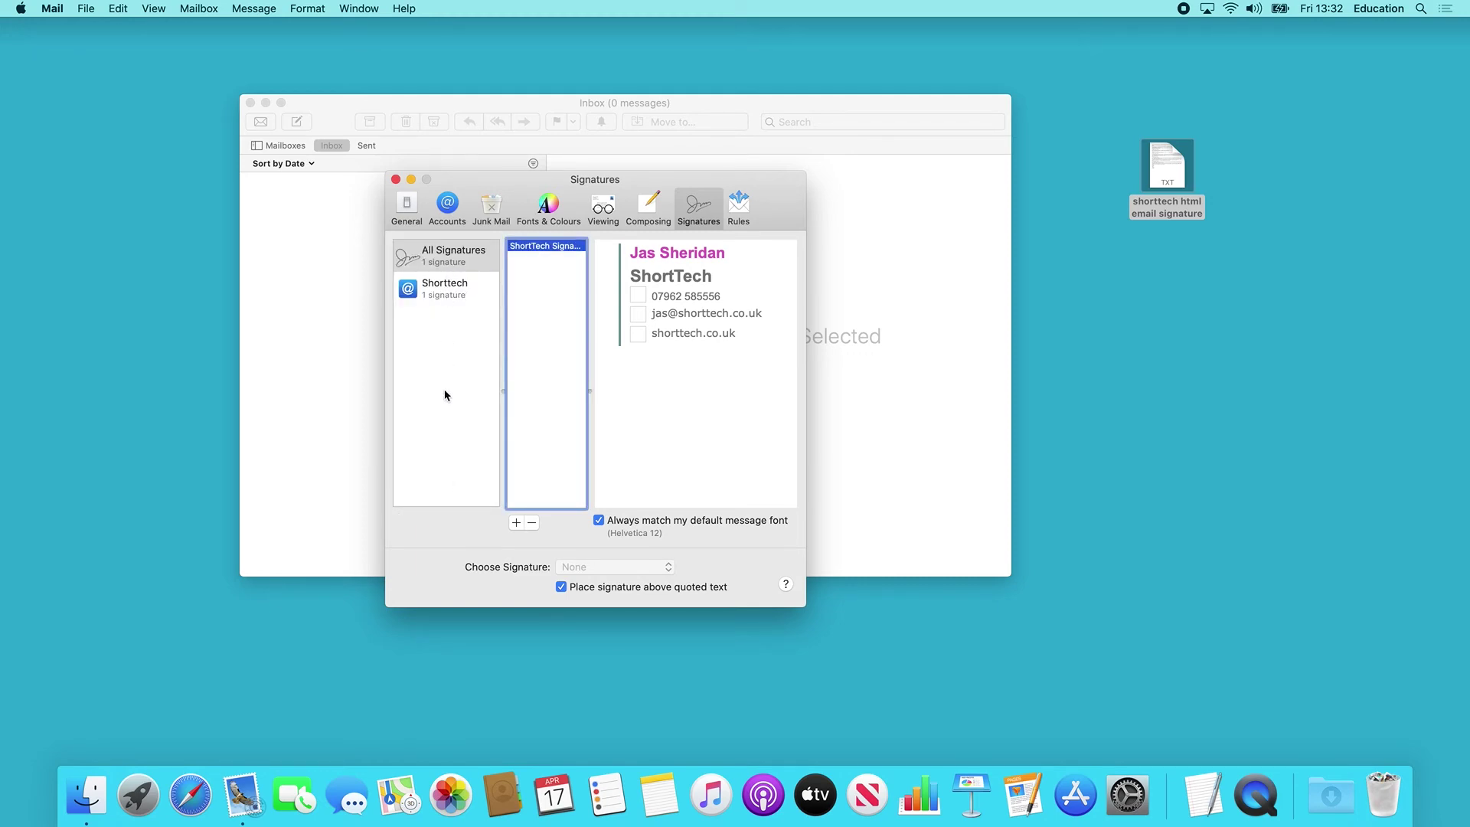
{"action": "left_click", "coordinate": [443, 299]}
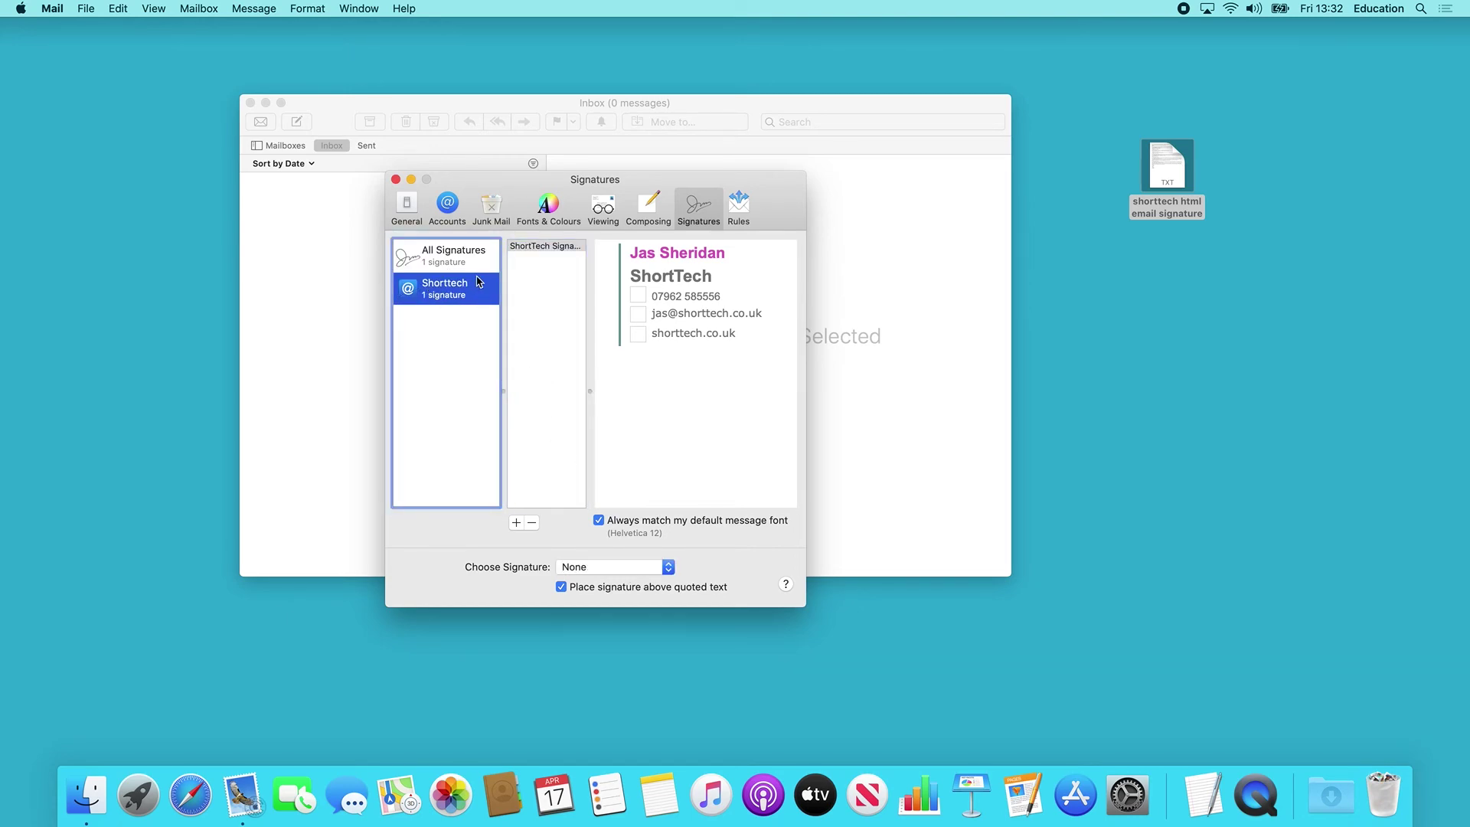
Set Choose Signature to ShortTech Signature and close the preferences.
{"action": "left_click", "coordinate": [596, 567]}
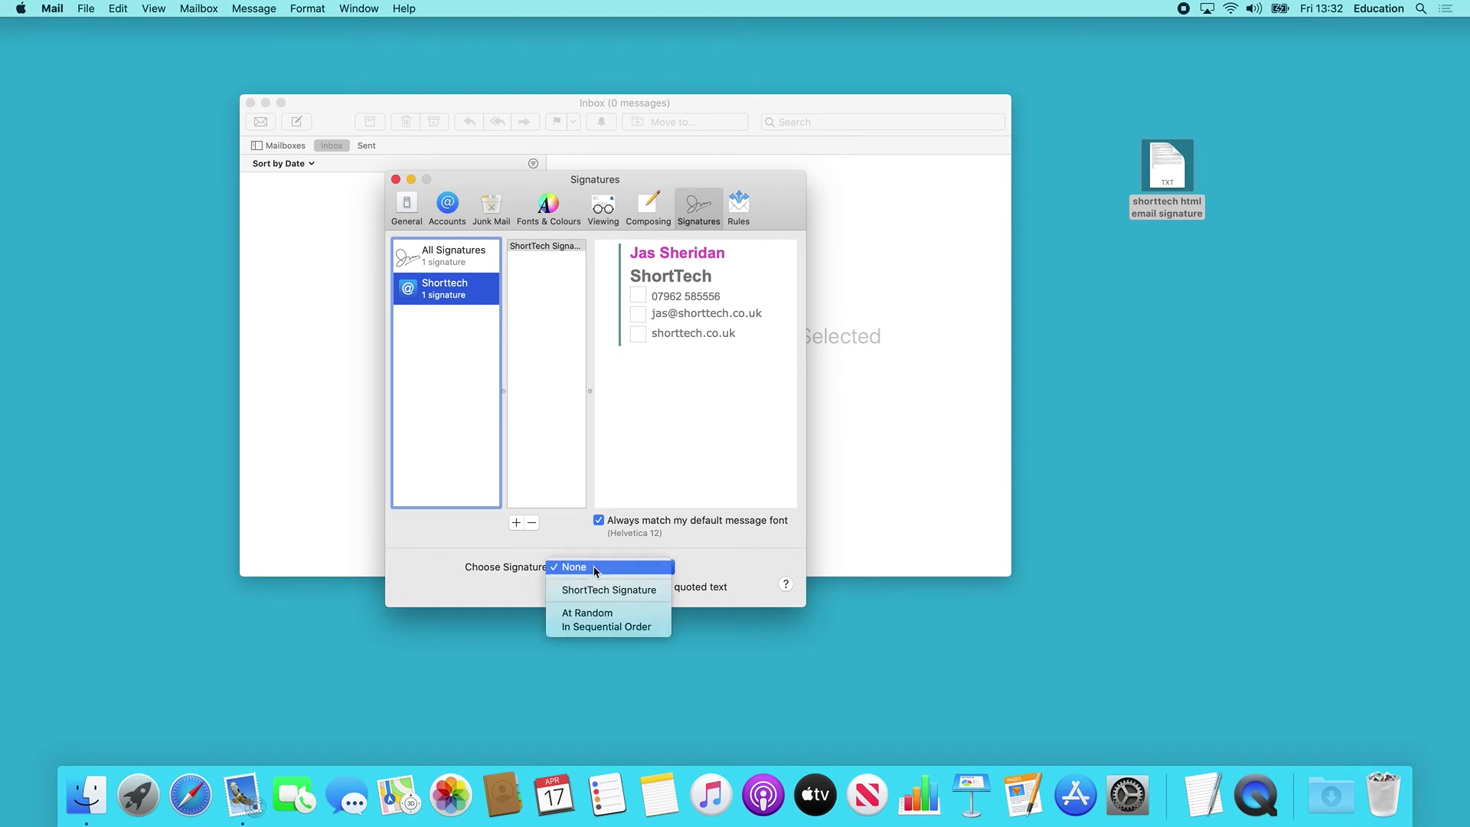
{"action": "left_click", "coordinate": [598, 591]}
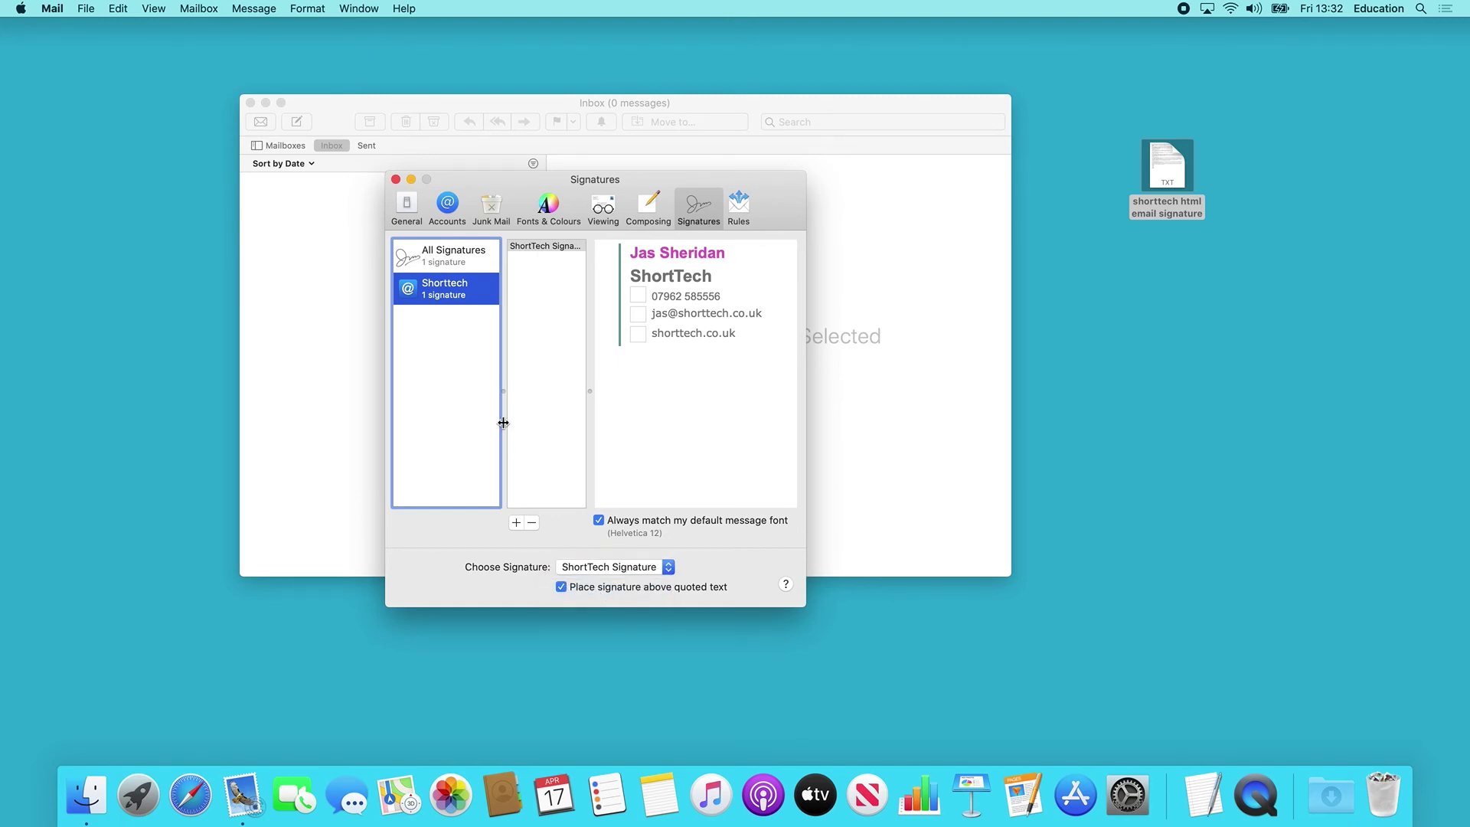
{"action": "left_click", "coordinate": [395, 180]}
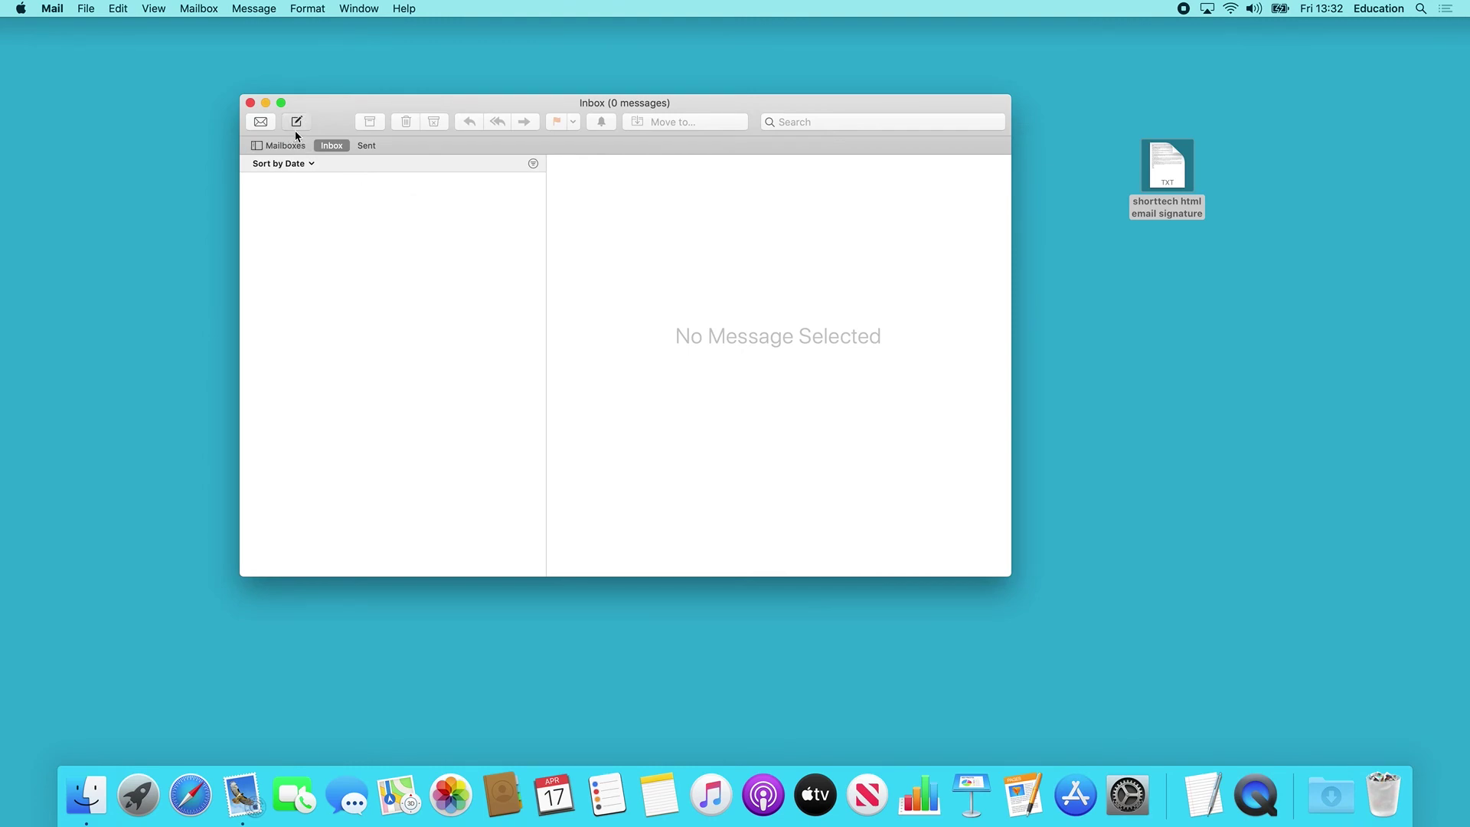
Send a new message titled 'test' to the company's e-mail address.
{"action": "key", "text": "super+n"}
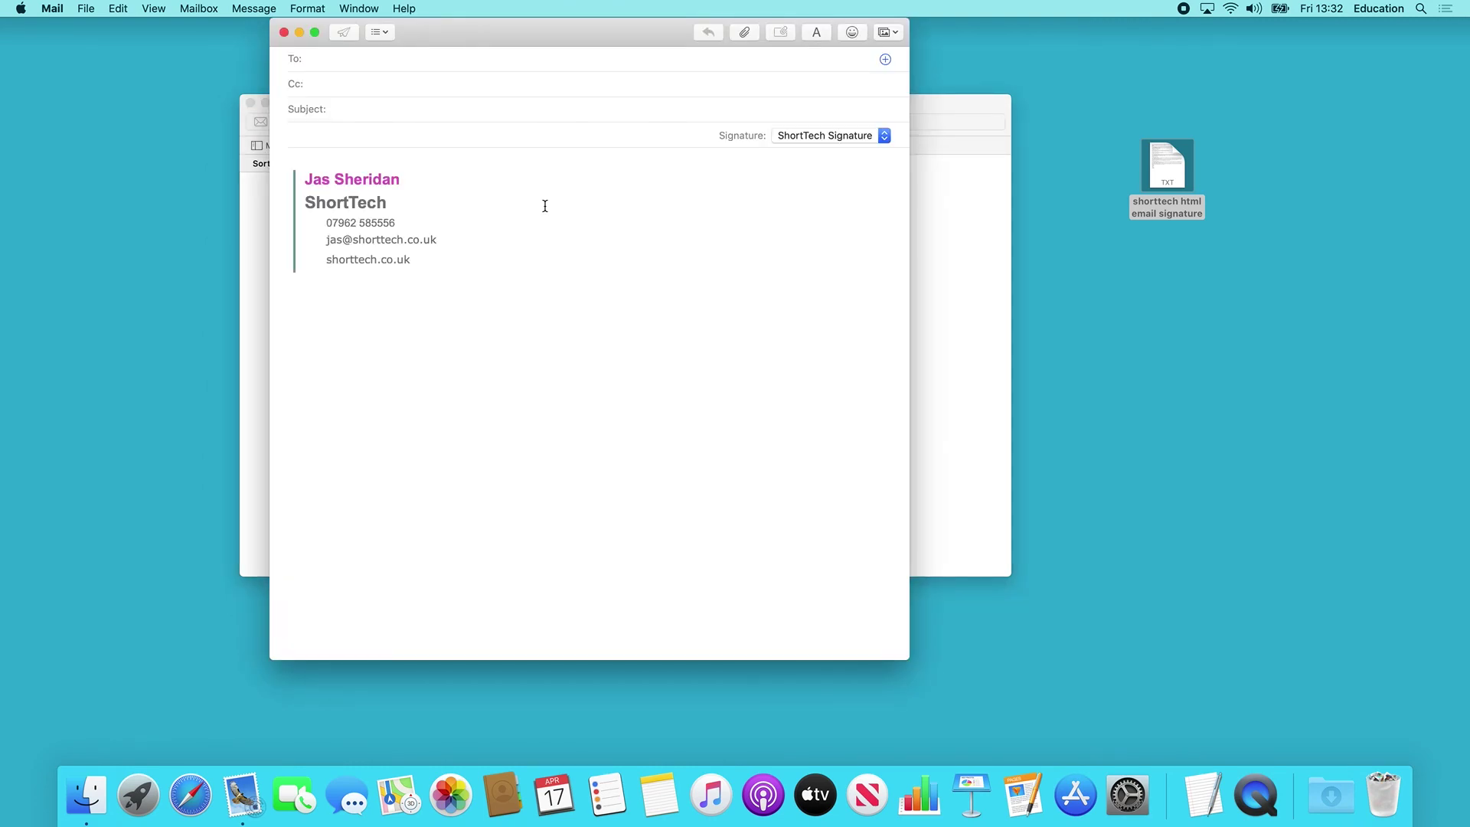
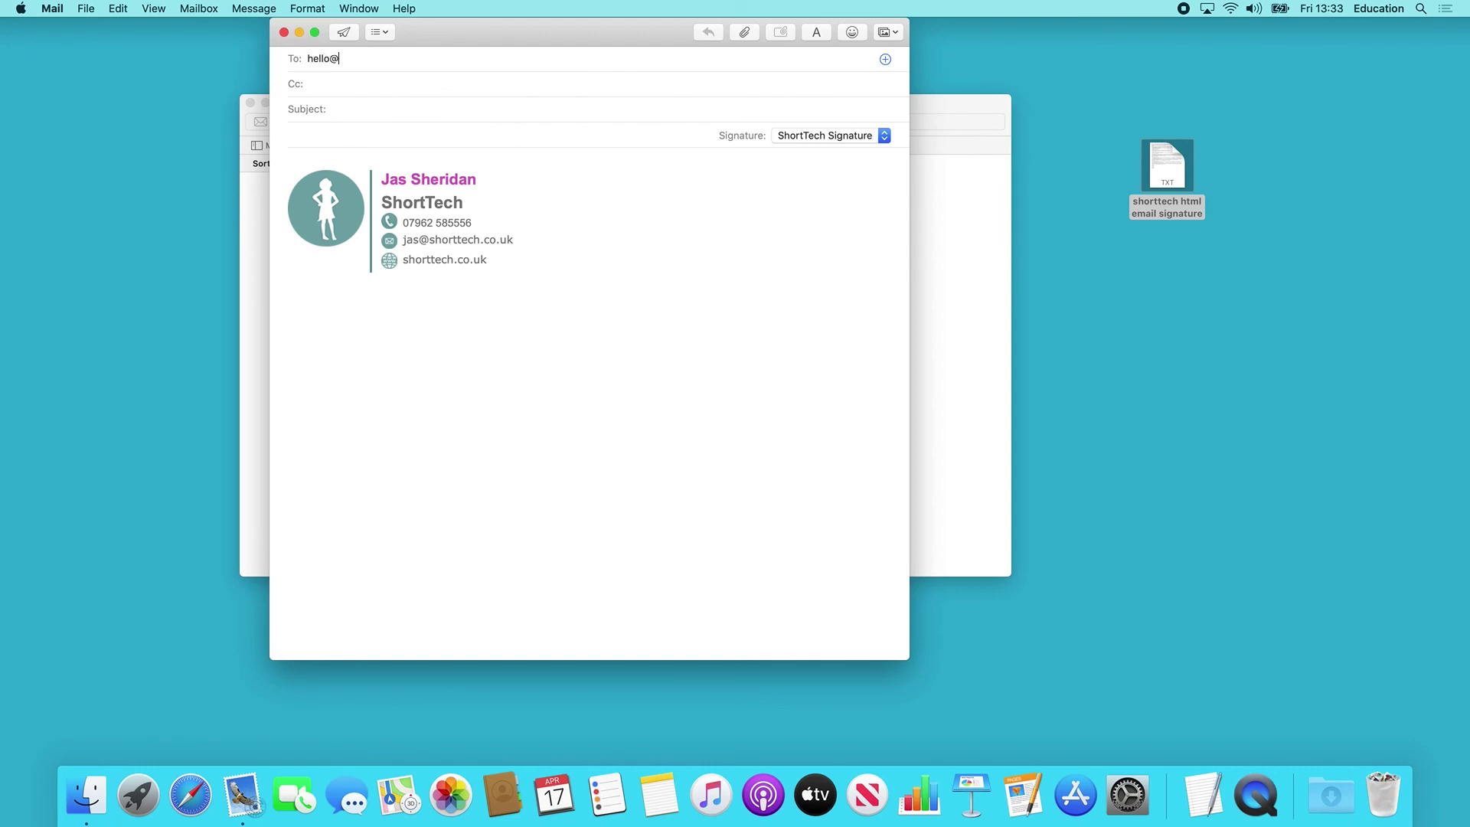
{"action": "key", "text": "Tab"}
{"action": "key", "text": "Tab"}
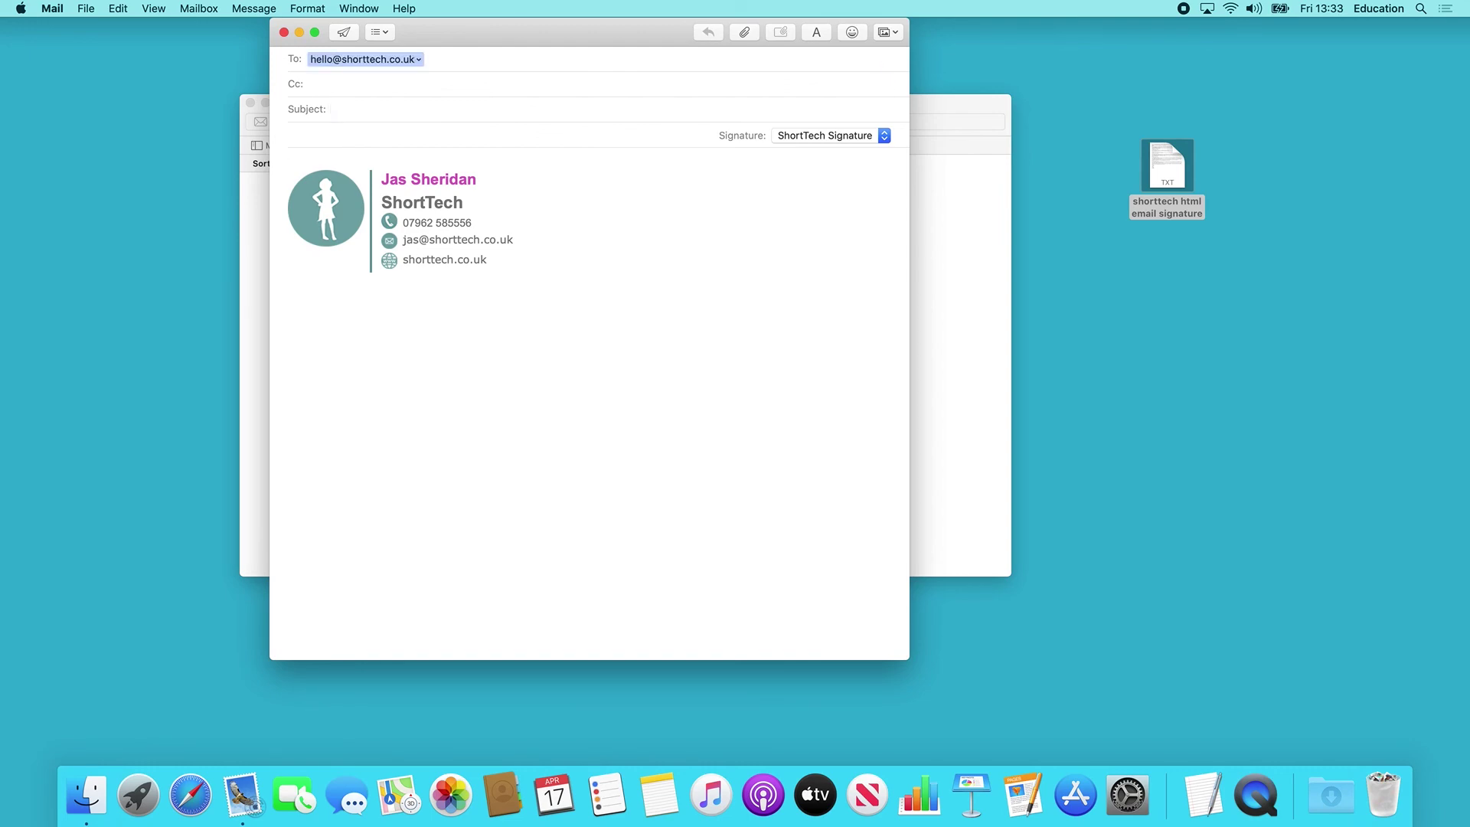
{"action": "type", "text": "test"}
{"action": "left_click", "coordinate": [343, 32]}
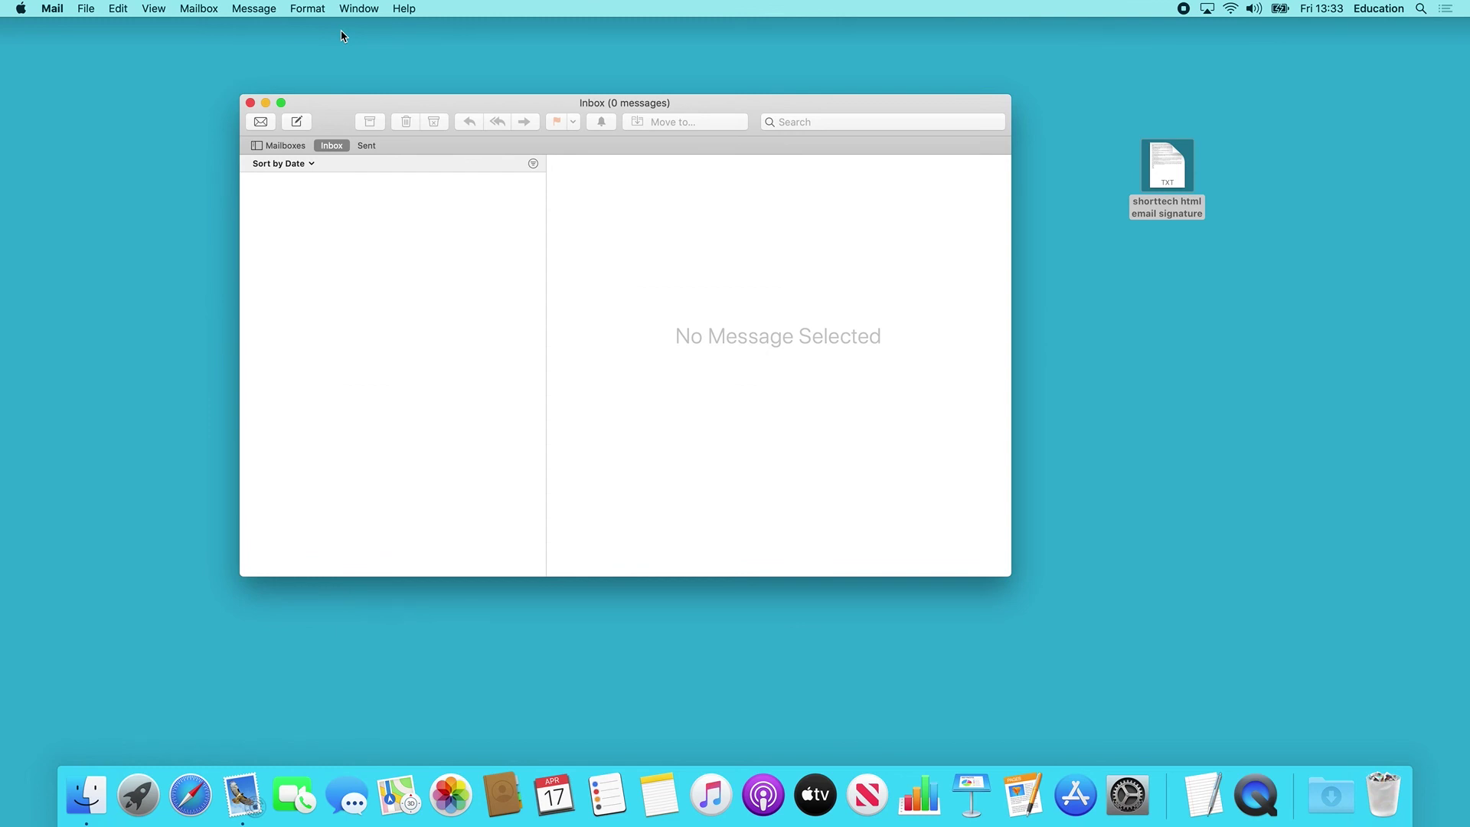